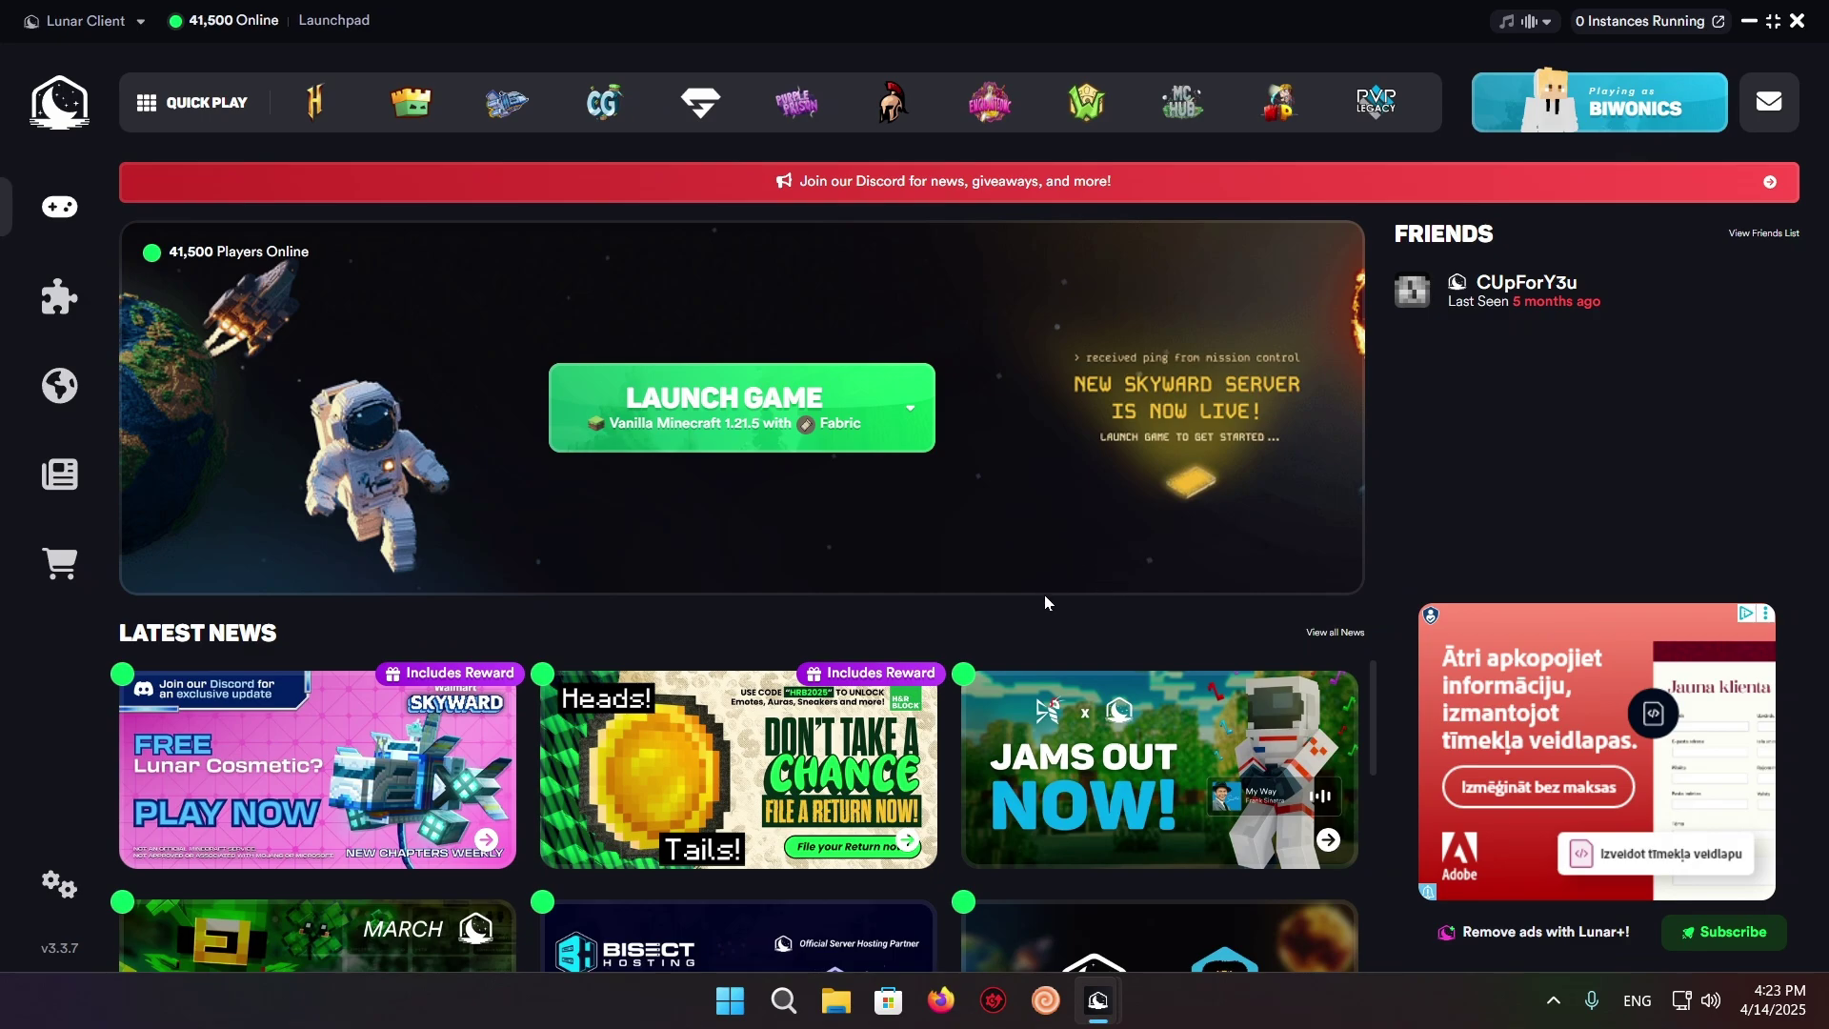
# Step: Search Google for modrinth and open the Modrinth website
pyautogui.click(941, 1001)
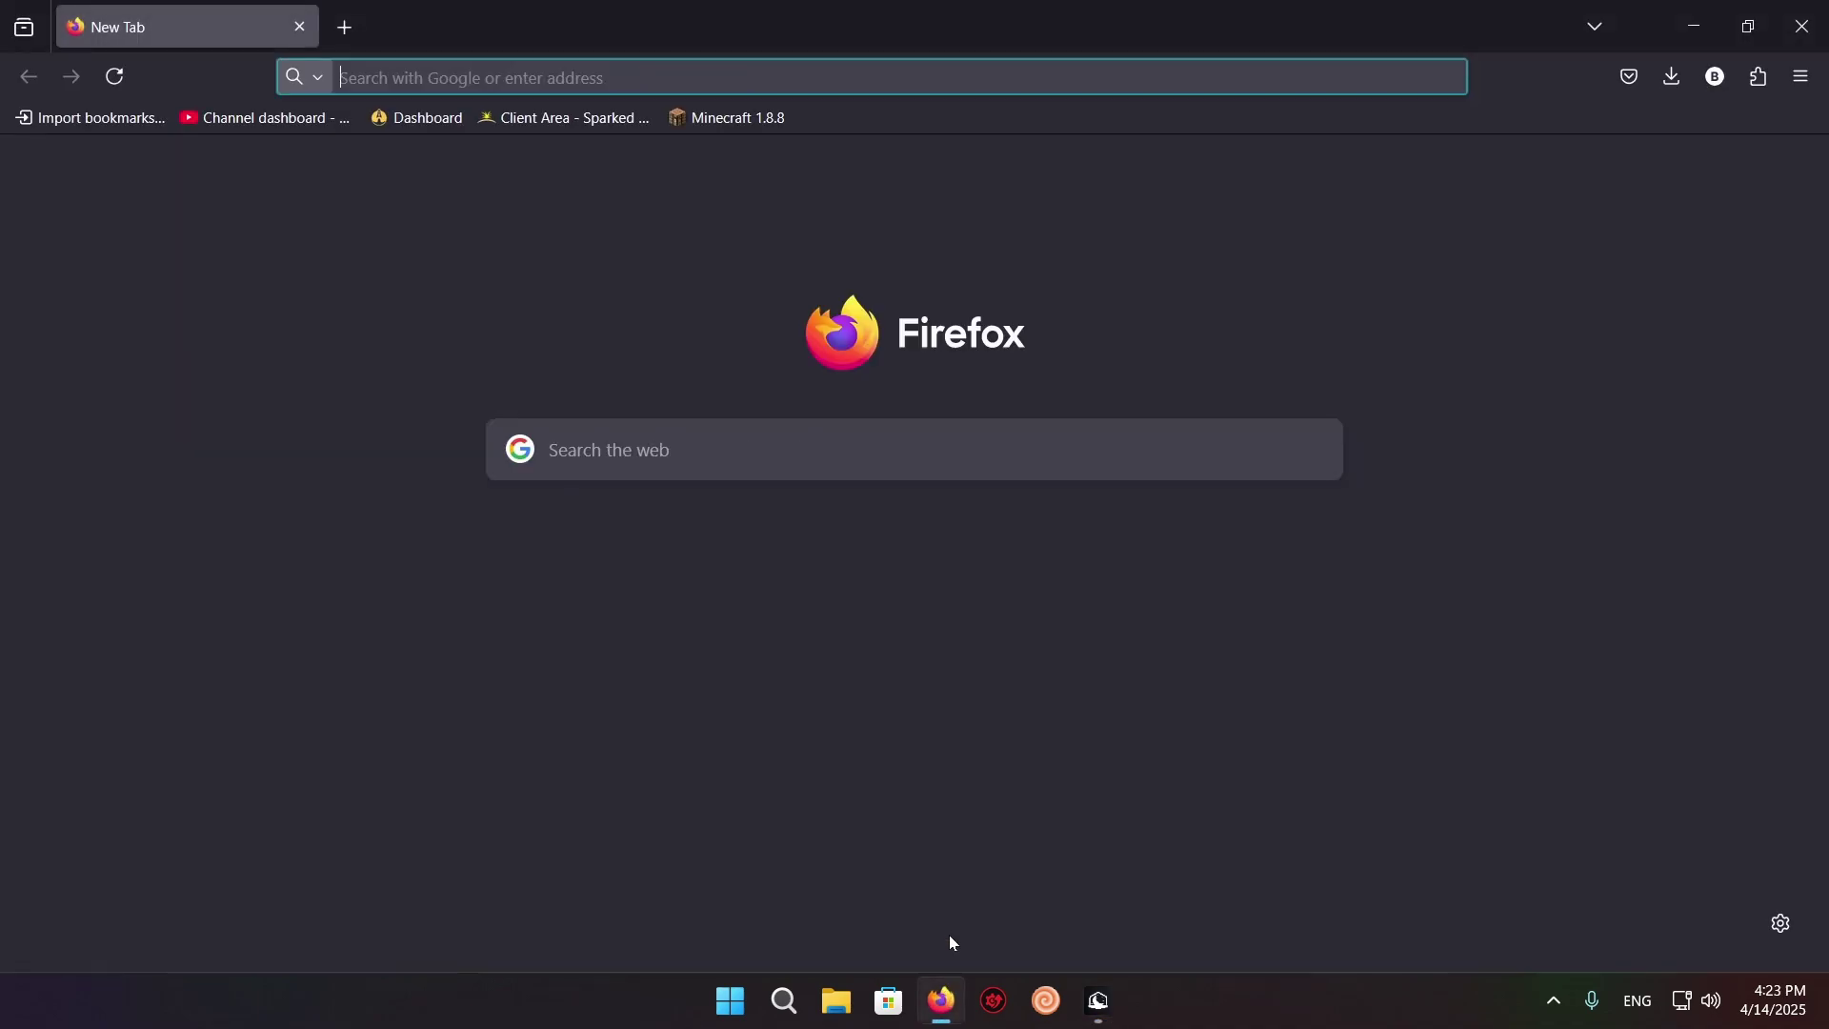
pyautogui.write('m')
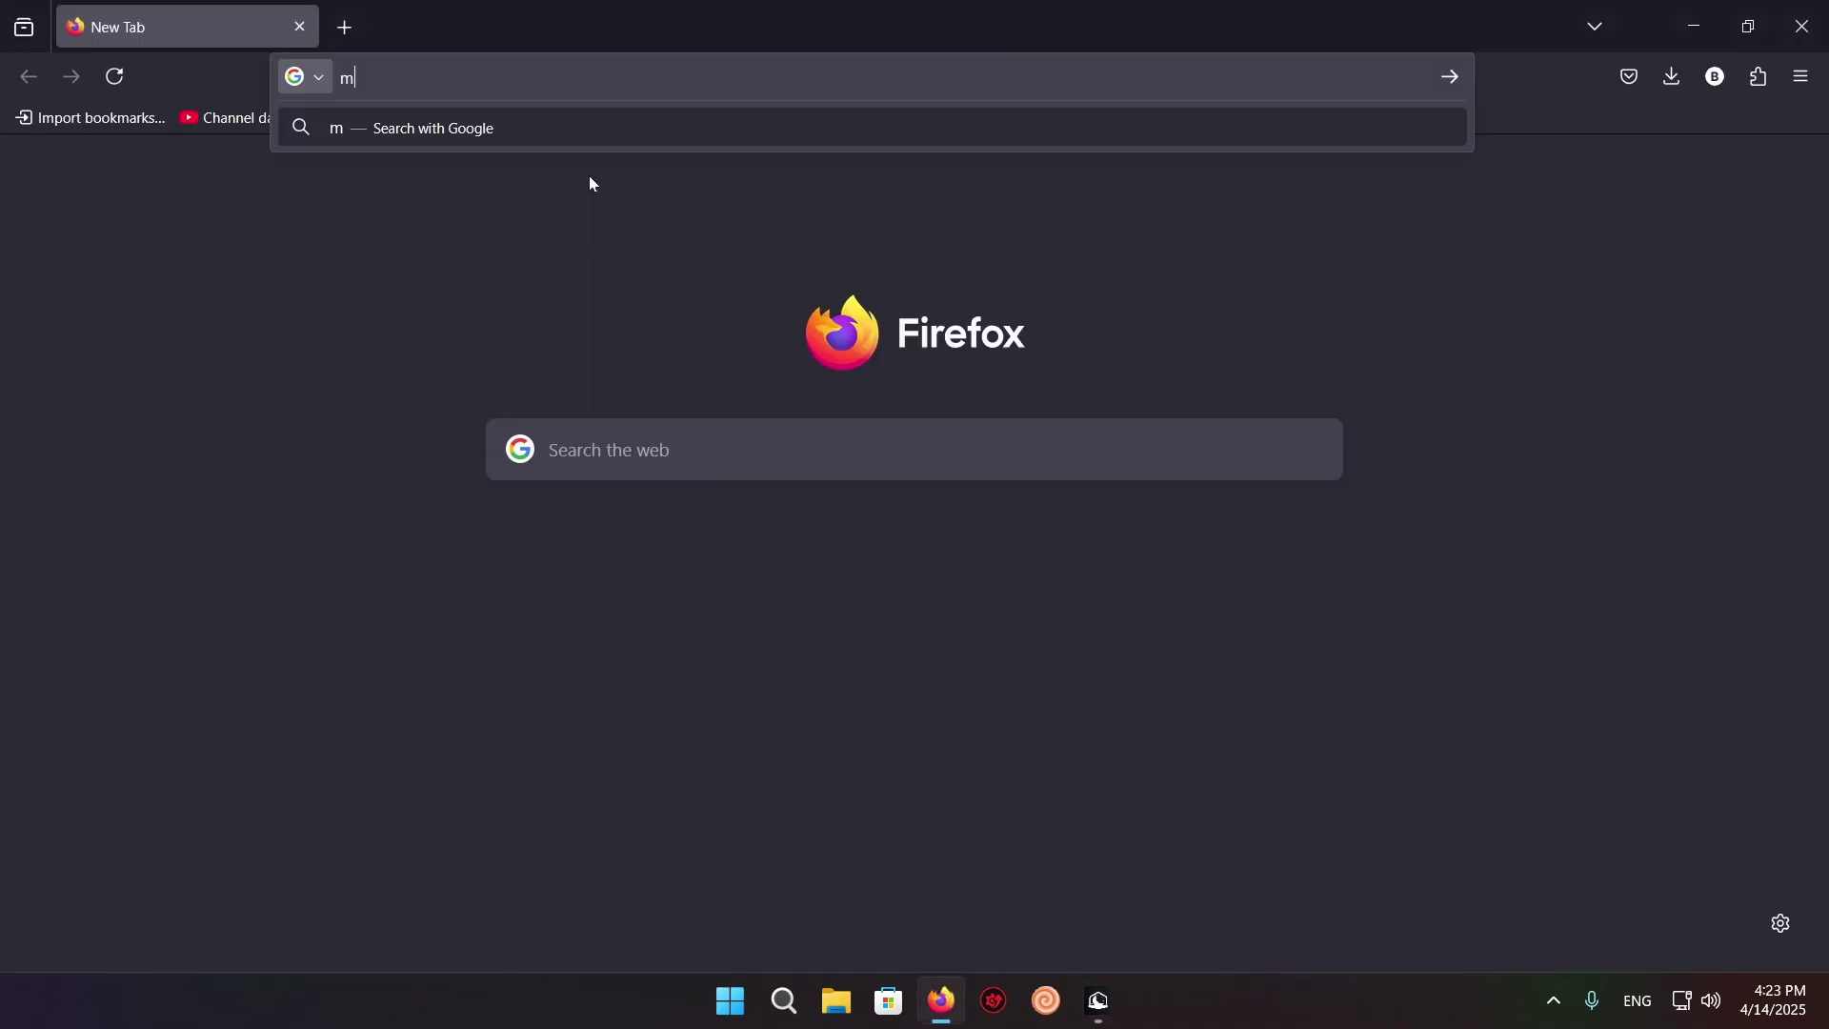
pyautogui.write('odrinth')
pyautogui.press('Return')
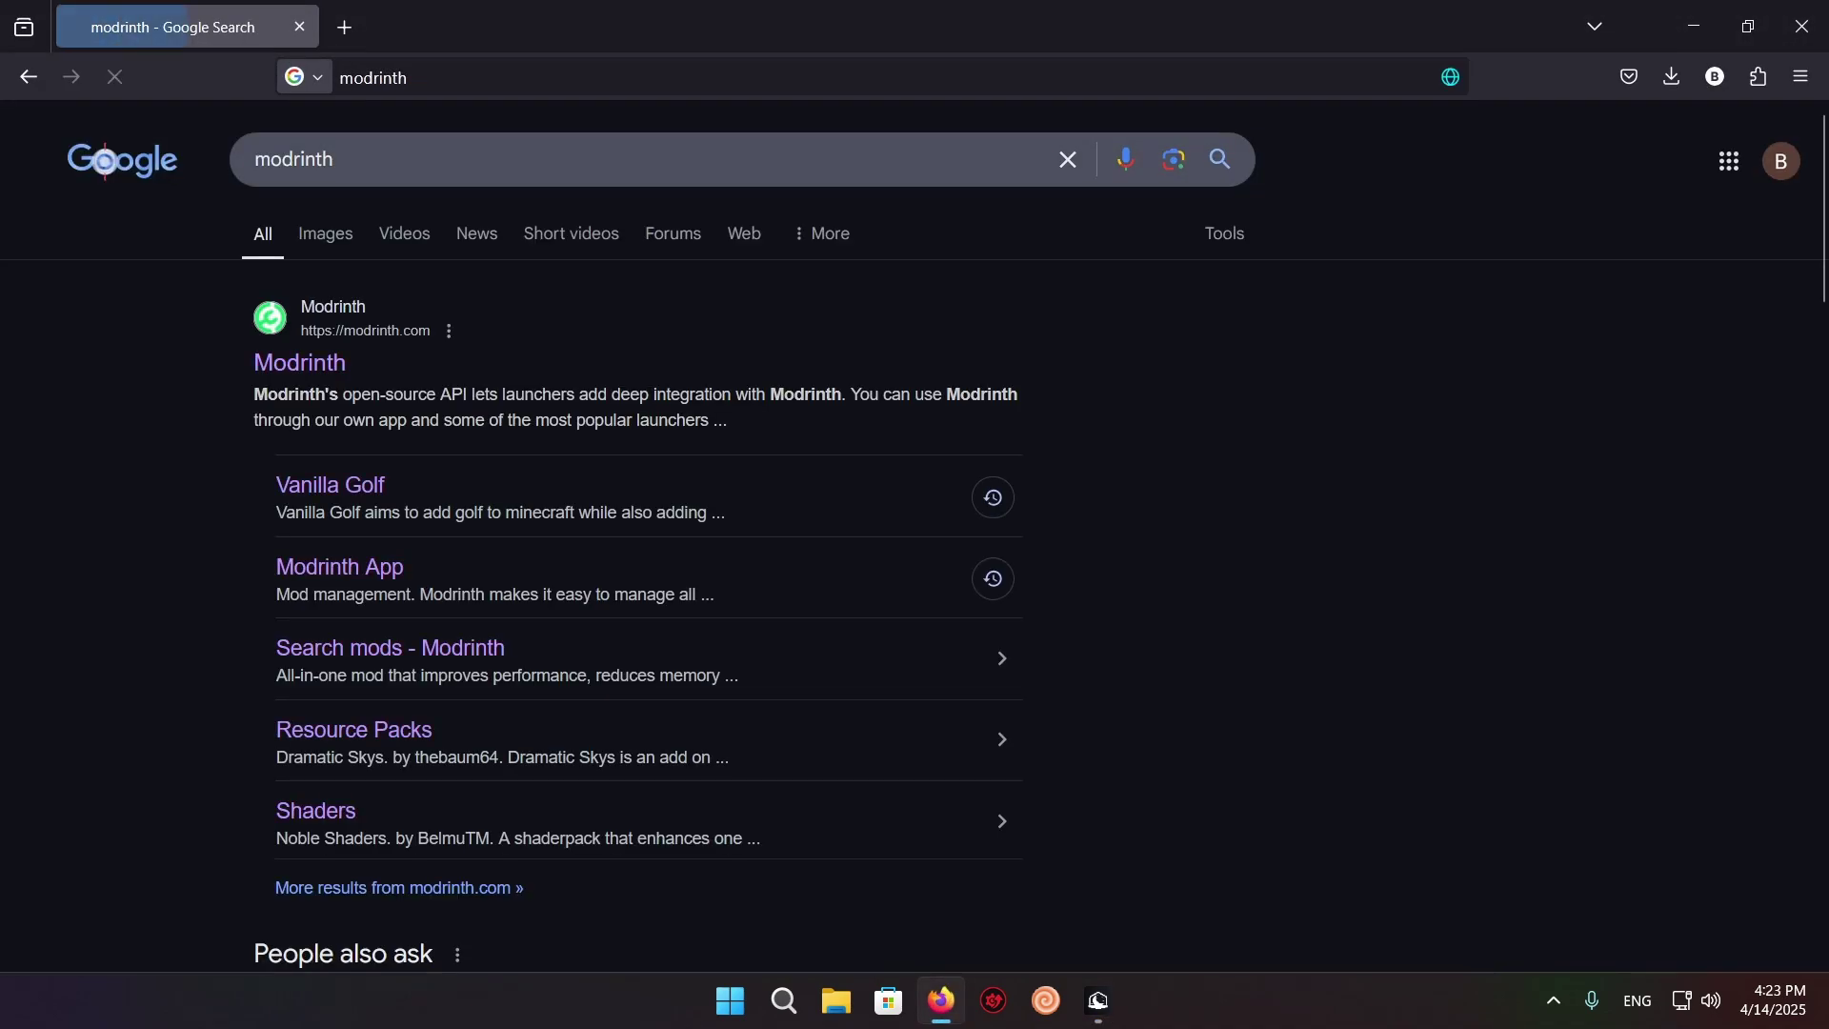
pyautogui.click(323, 364)
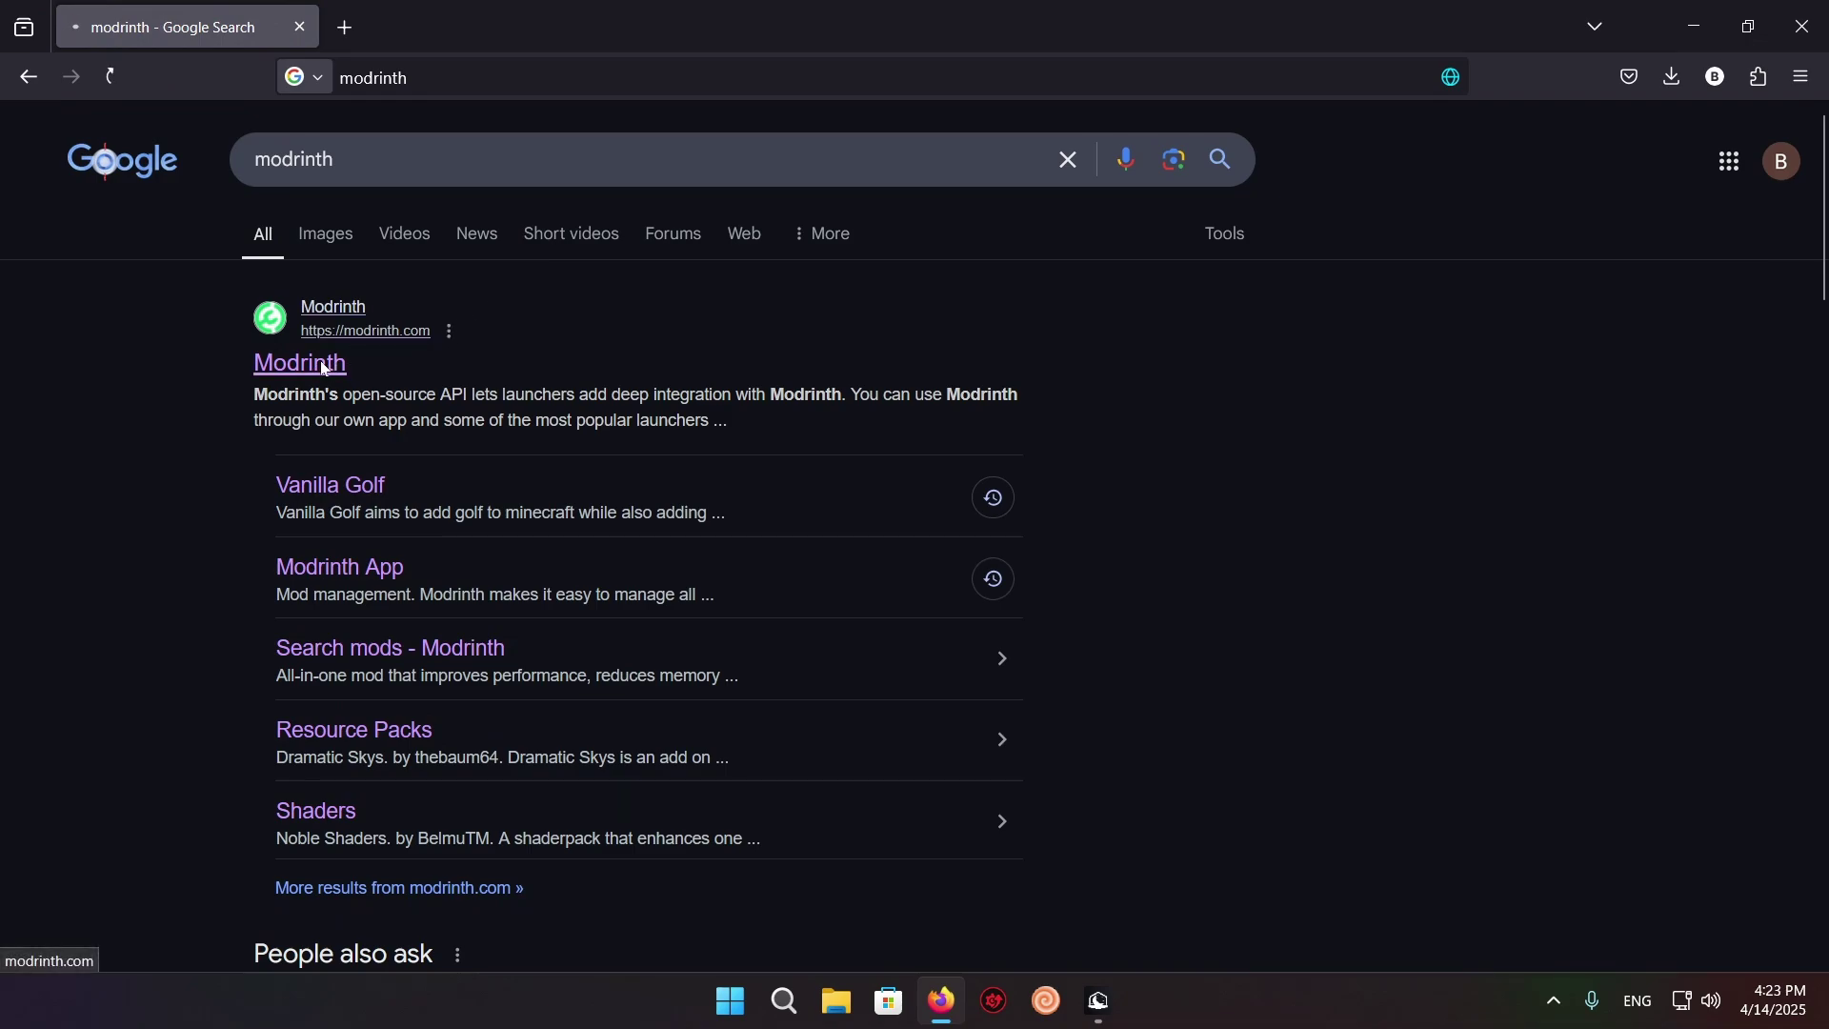
# Step: Show the Modrinth modpack listing filtered to game version 1.21.5
pyautogui.click(682, 141)
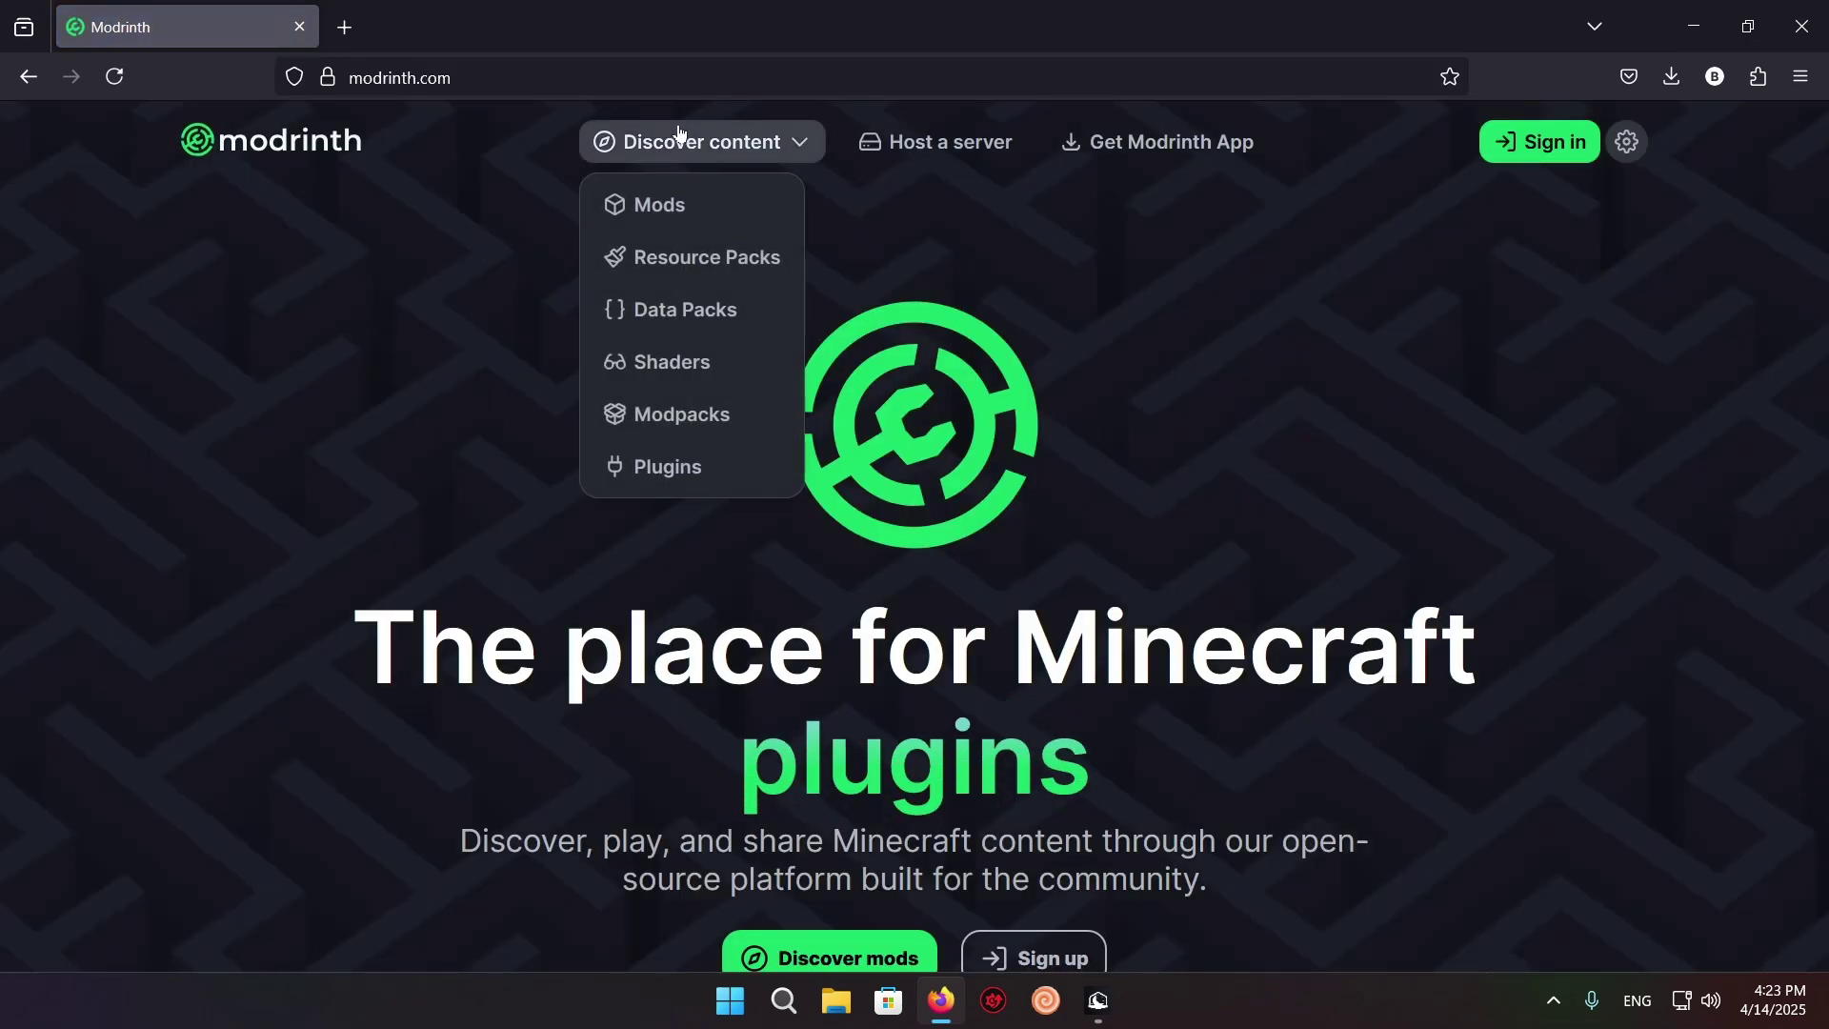
pyautogui.click(702, 413)
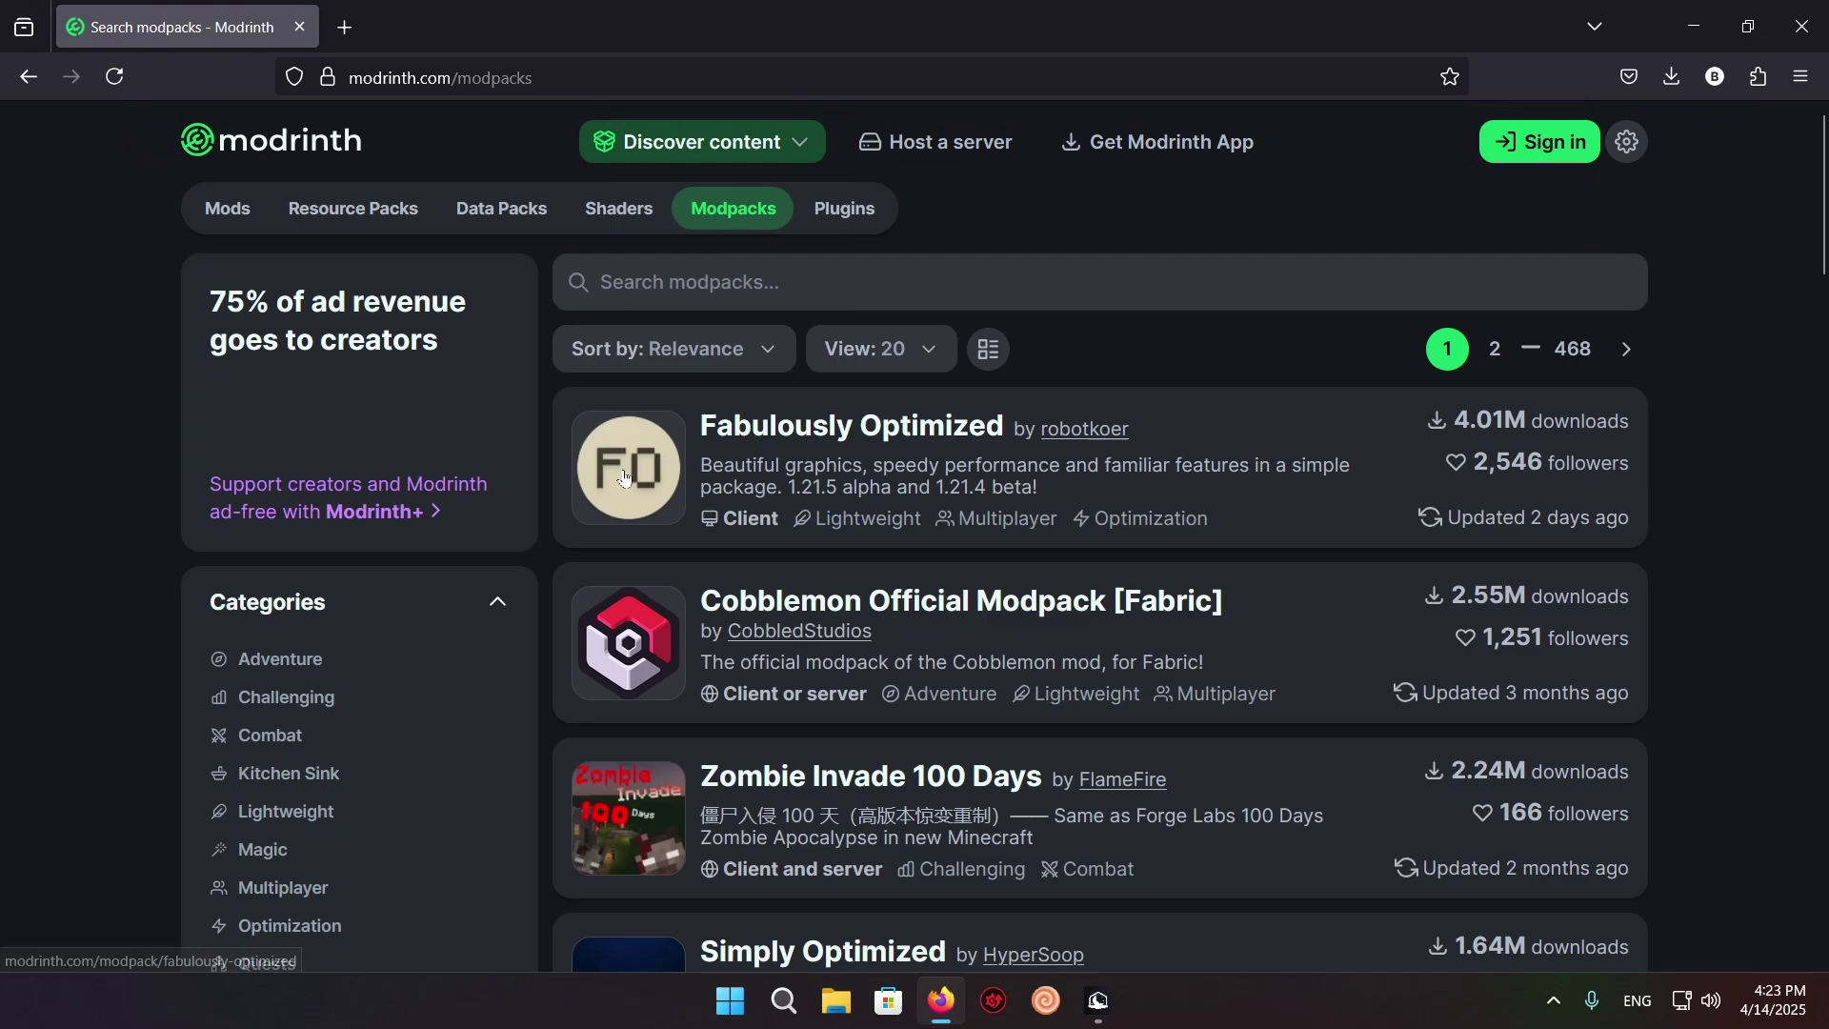
pyautogui.scroll(-1, 390, 475)
pyautogui.scroll(-6, 390, 473)
pyautogui.click(233, 756)
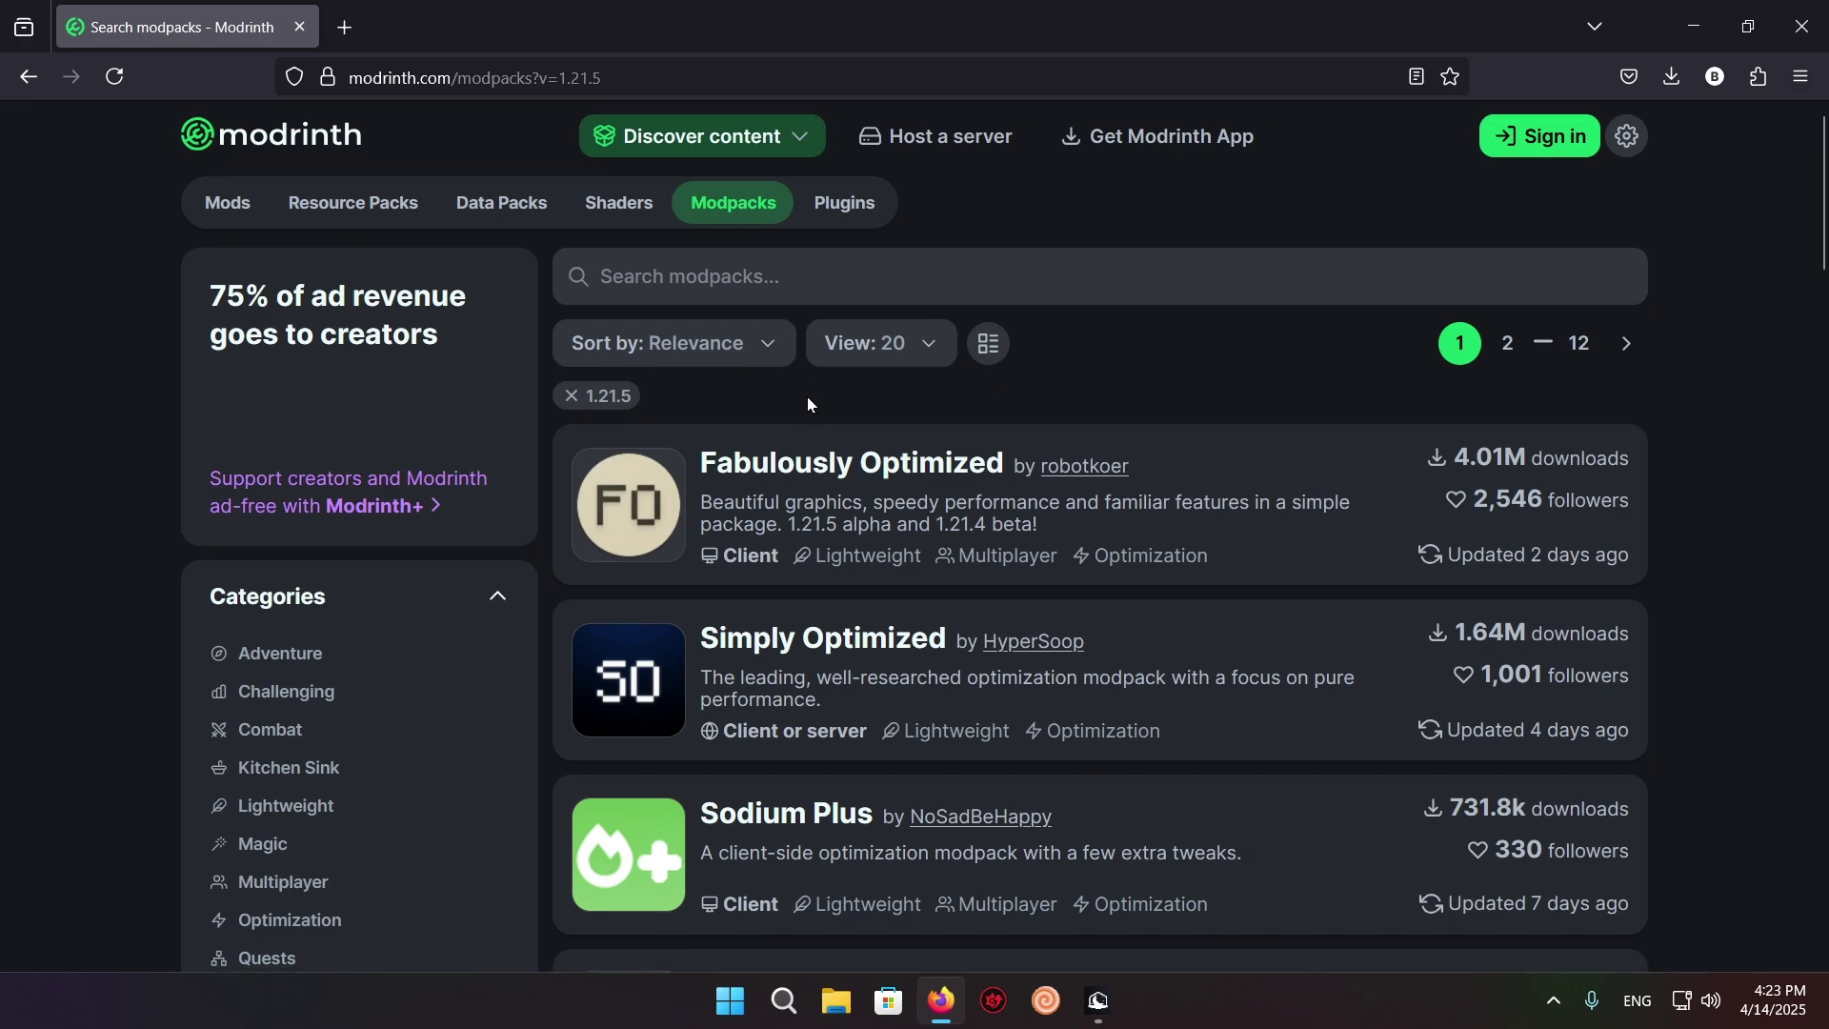
pyautogui.scroll(-5, 814, 519)
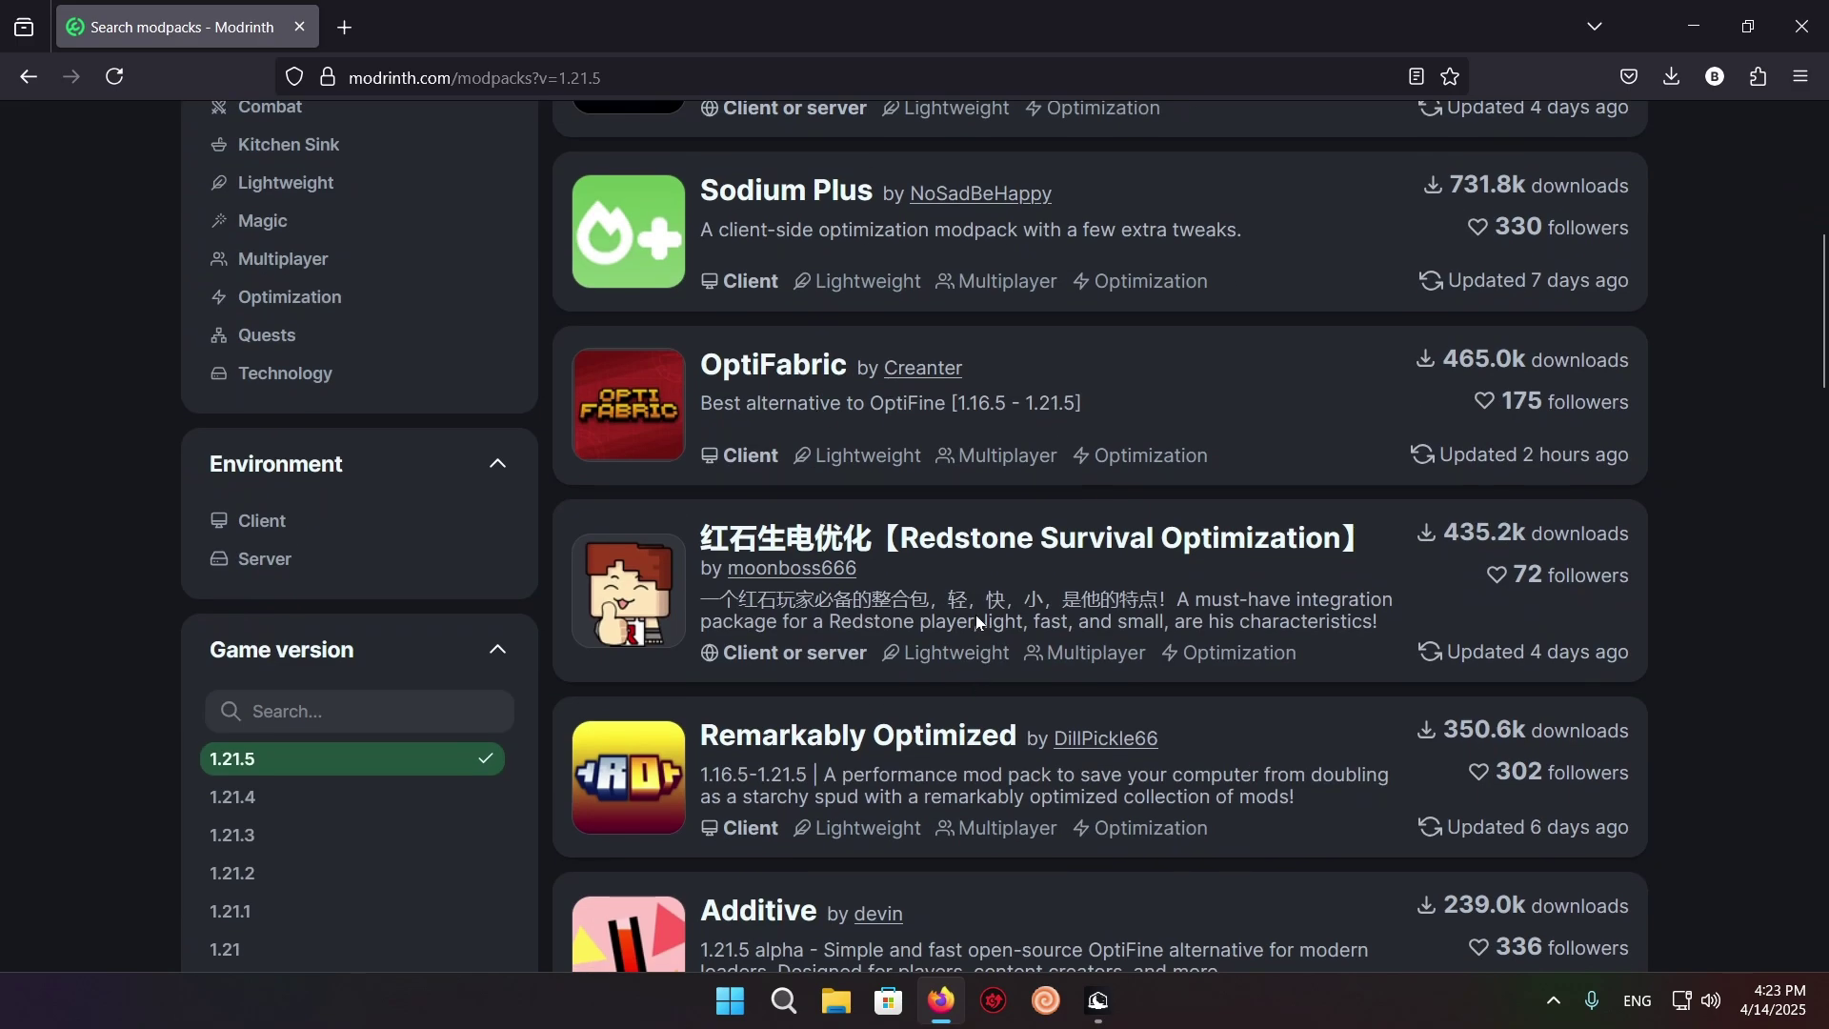
# Step: Open the OptiFabric modpack page and save its 1.21.5 .mrpack file
pyautogui.click(780, 378)
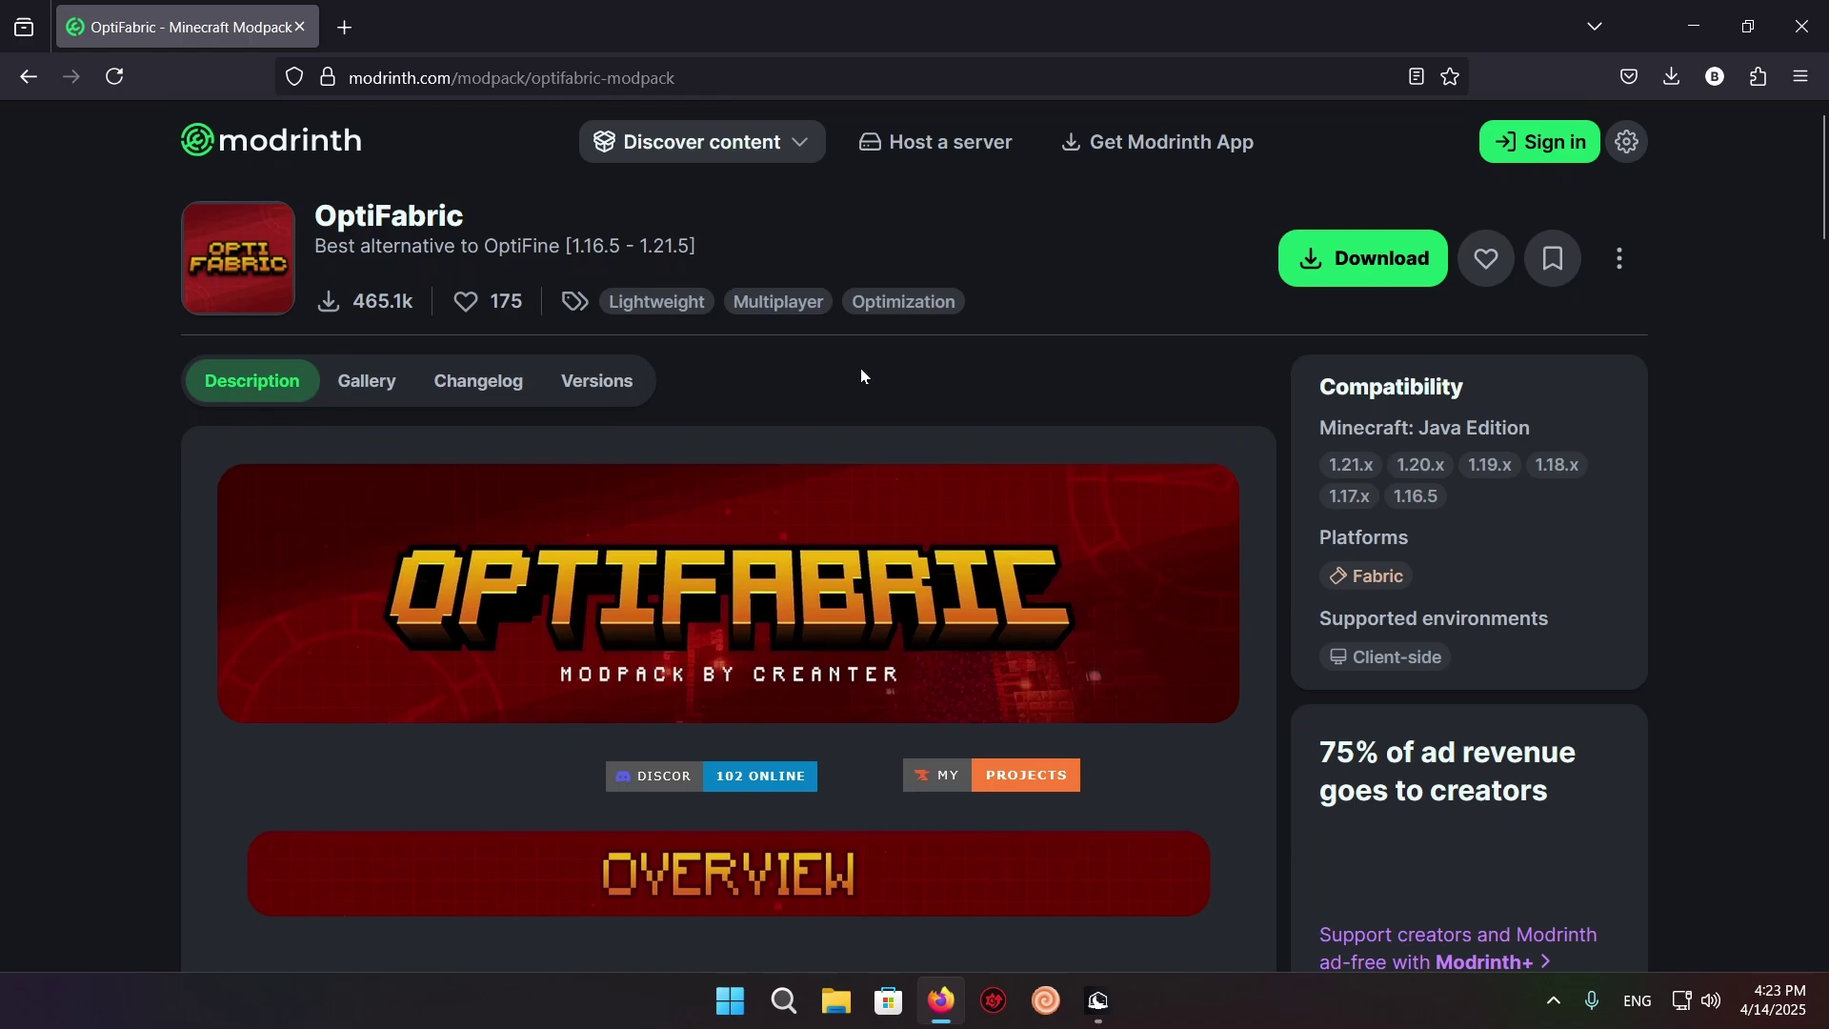
pyautogui.click(1332, 260)
pyautogui.click(920, 615)
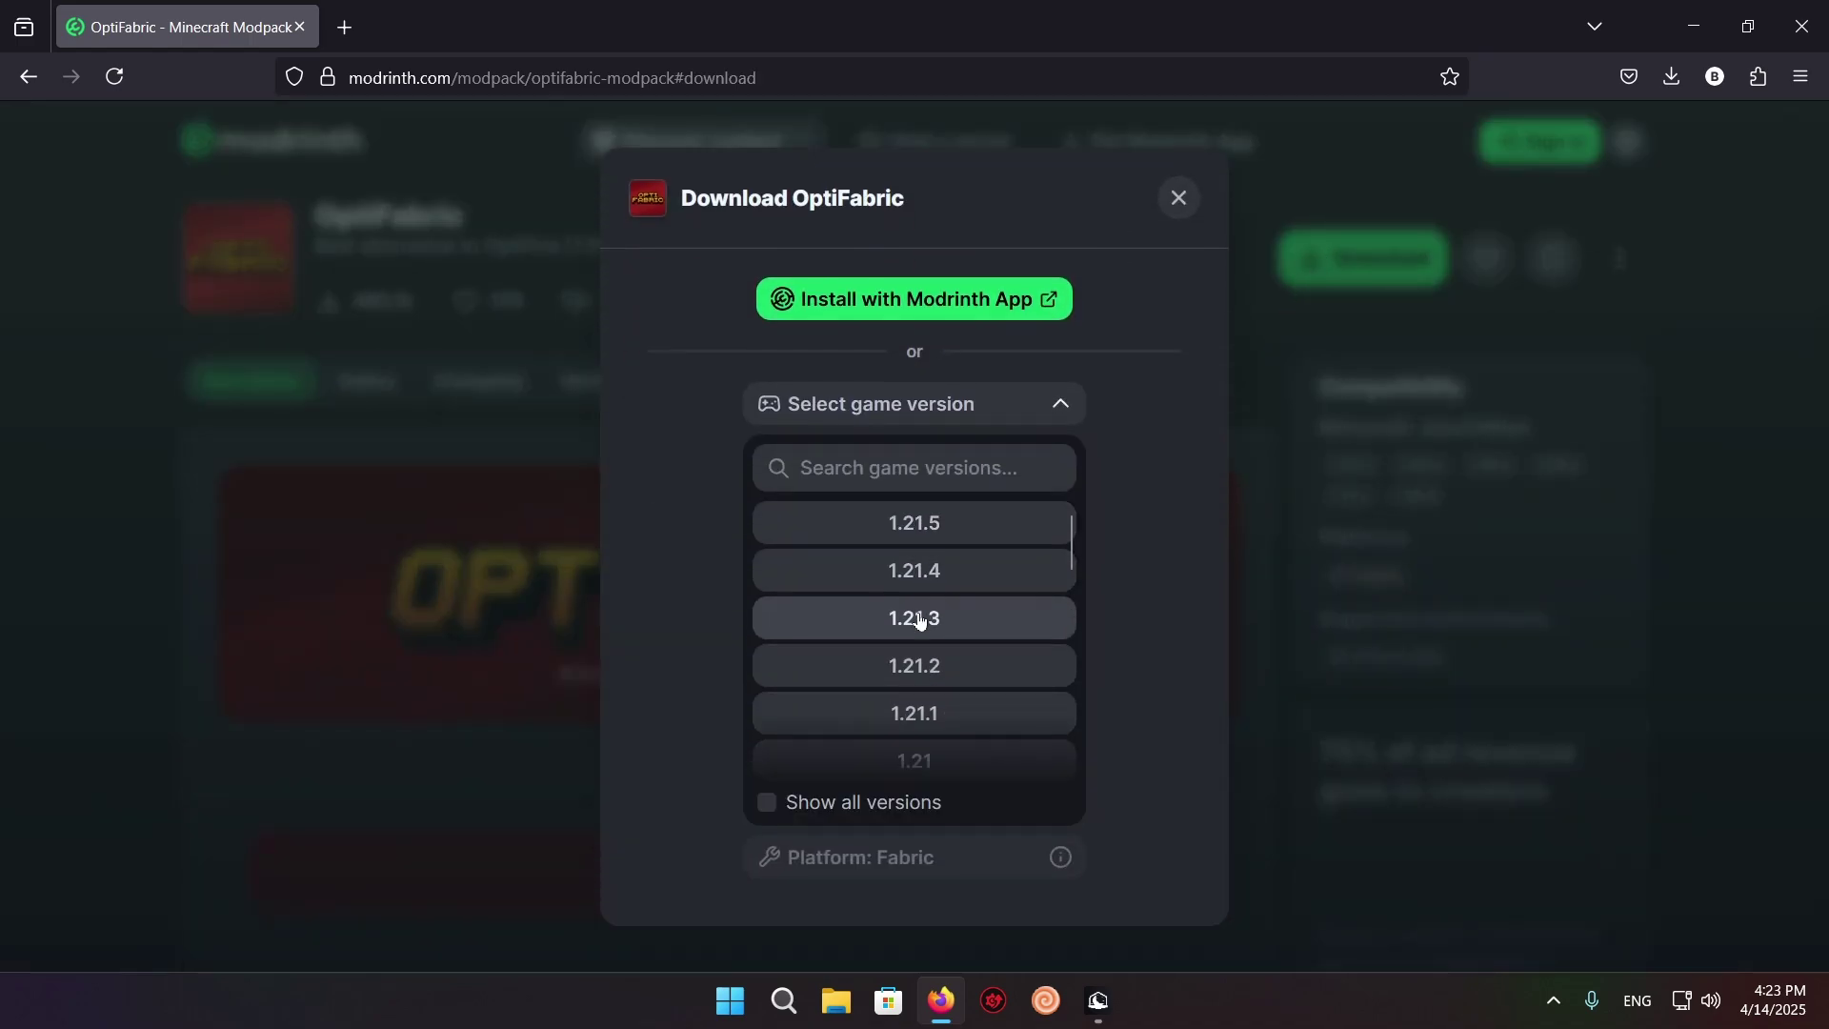
pyautogui.click(919, 529)
pyautogui.click(1063, 697)
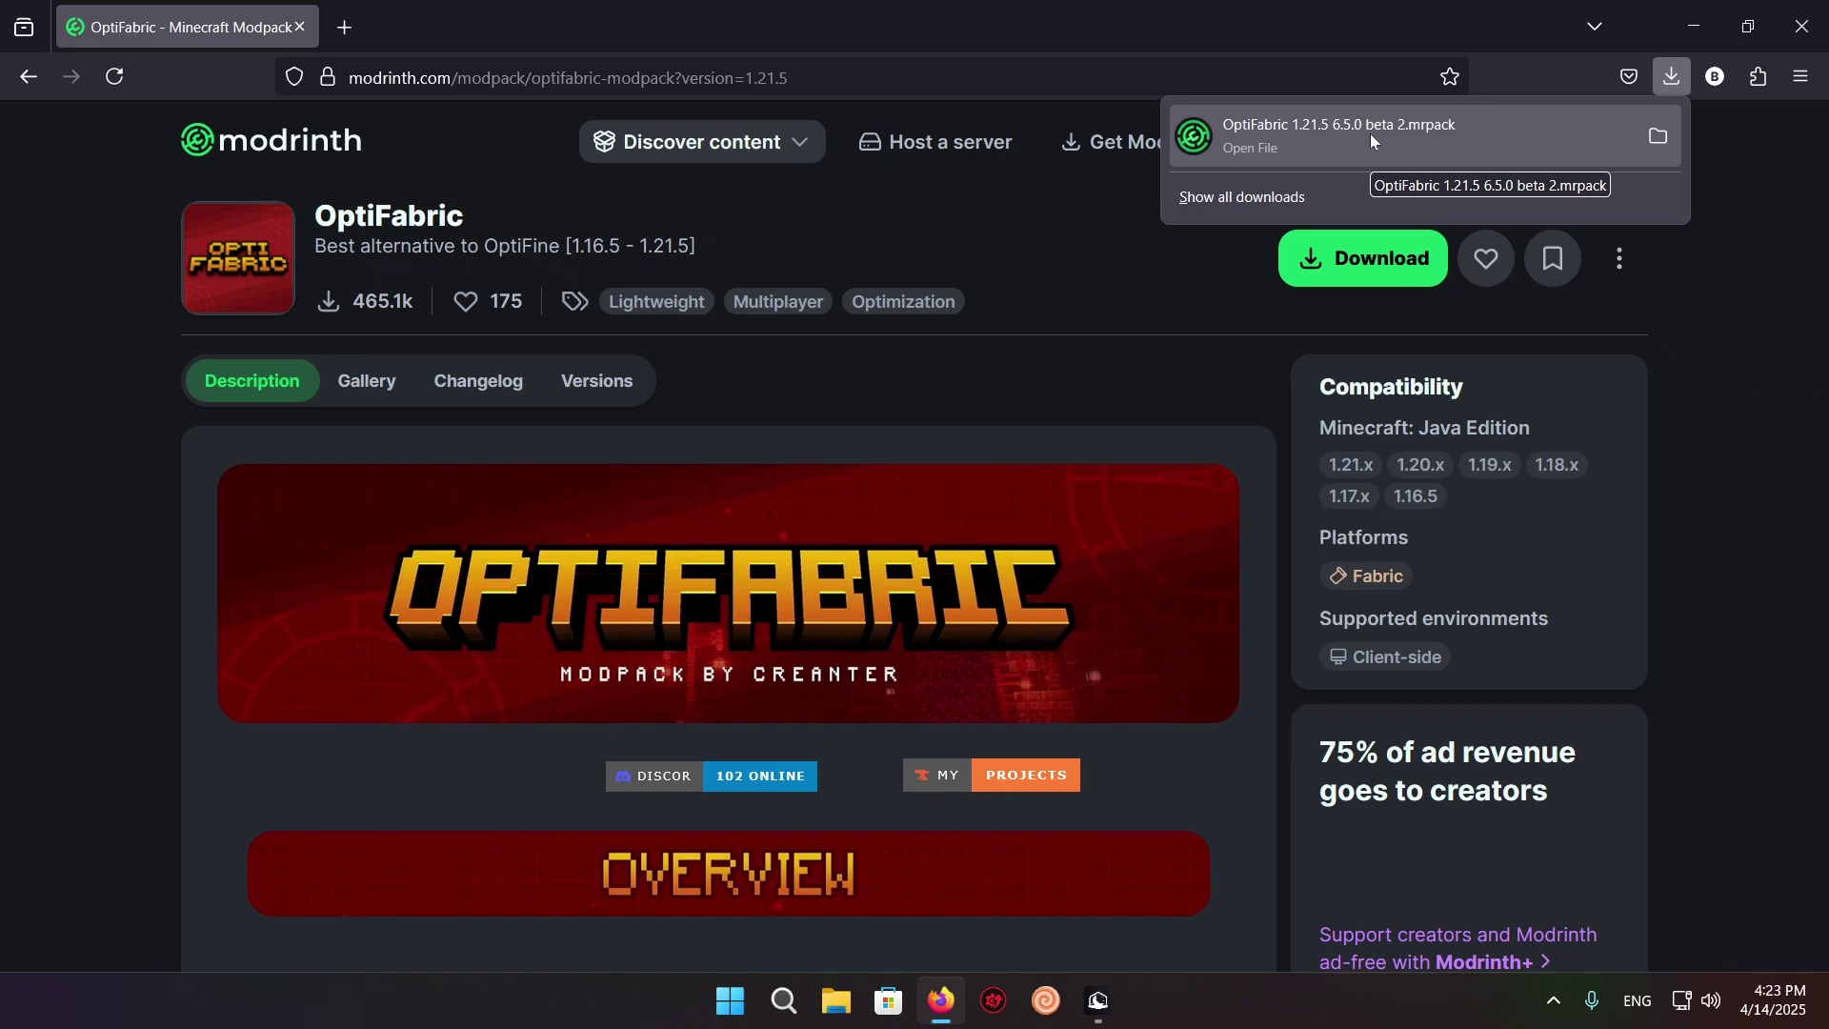
# Step: Search Google for 'MRPACK to ZIP' in a new tab
pyautogui.hotkey('ctrl', 't')
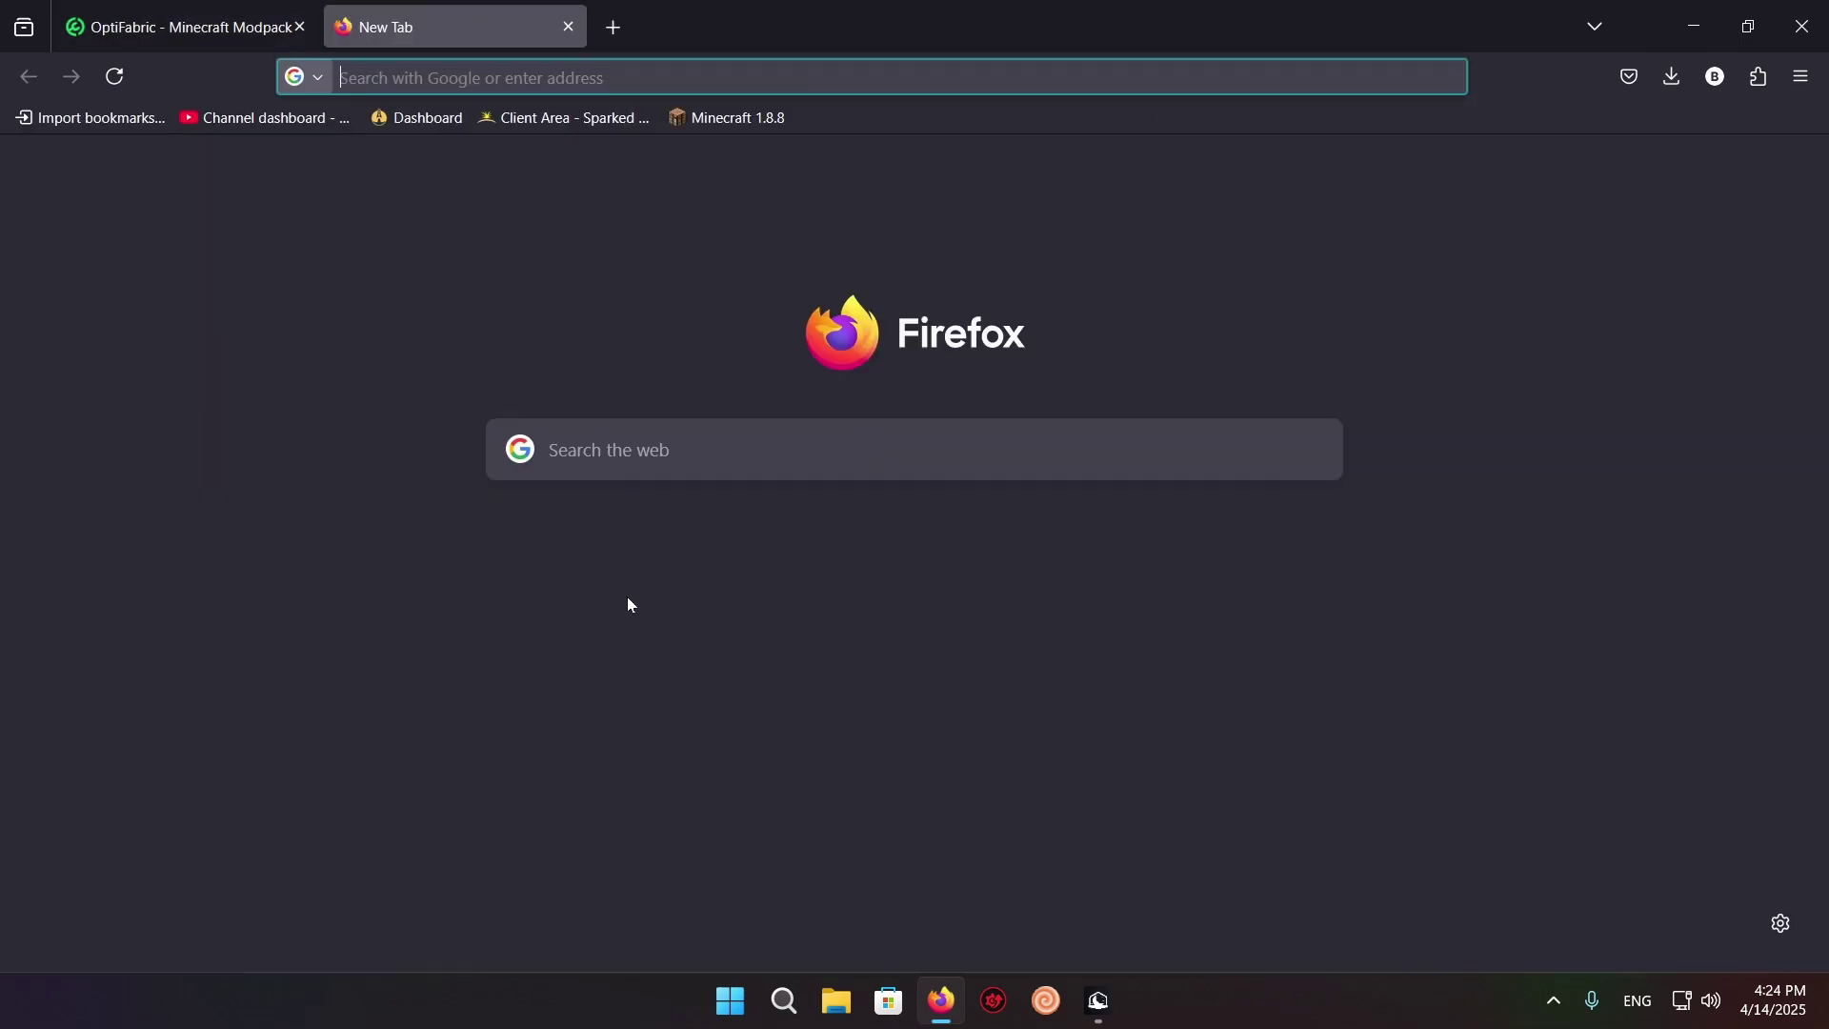
pyautogui.write('MRPA')
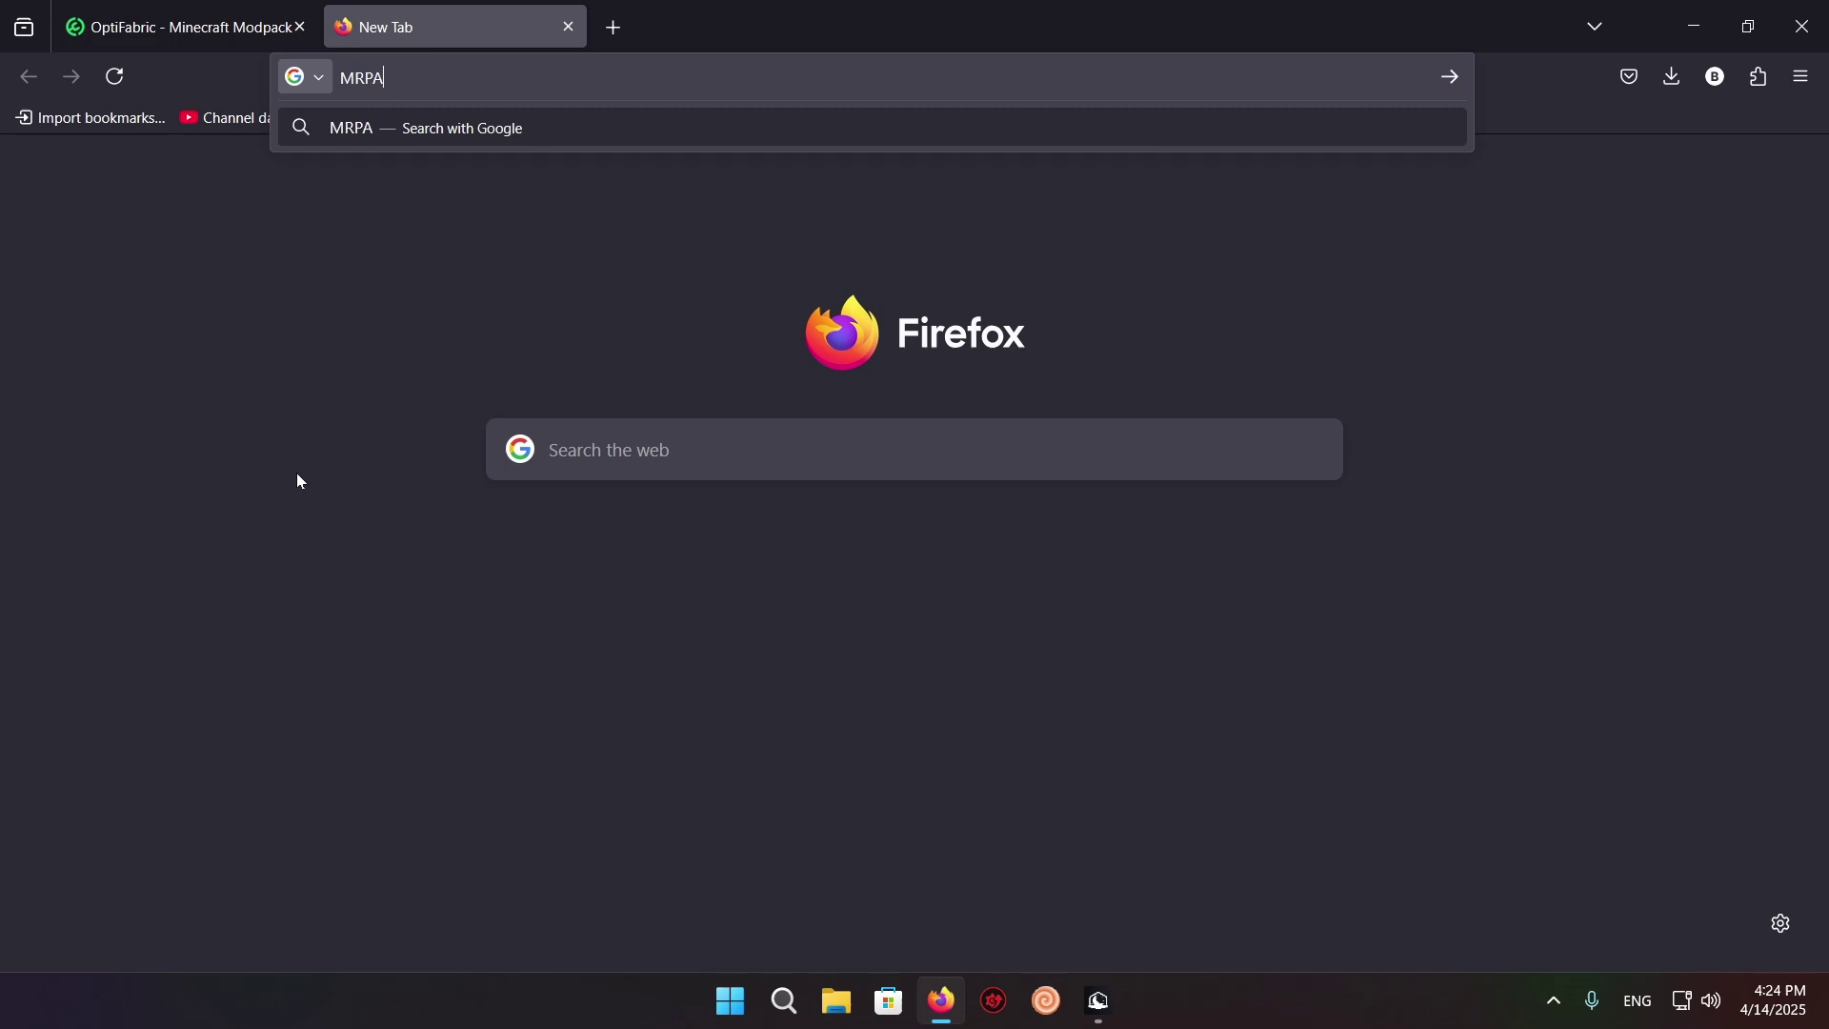
pyautogui.write('CK to ZIP')
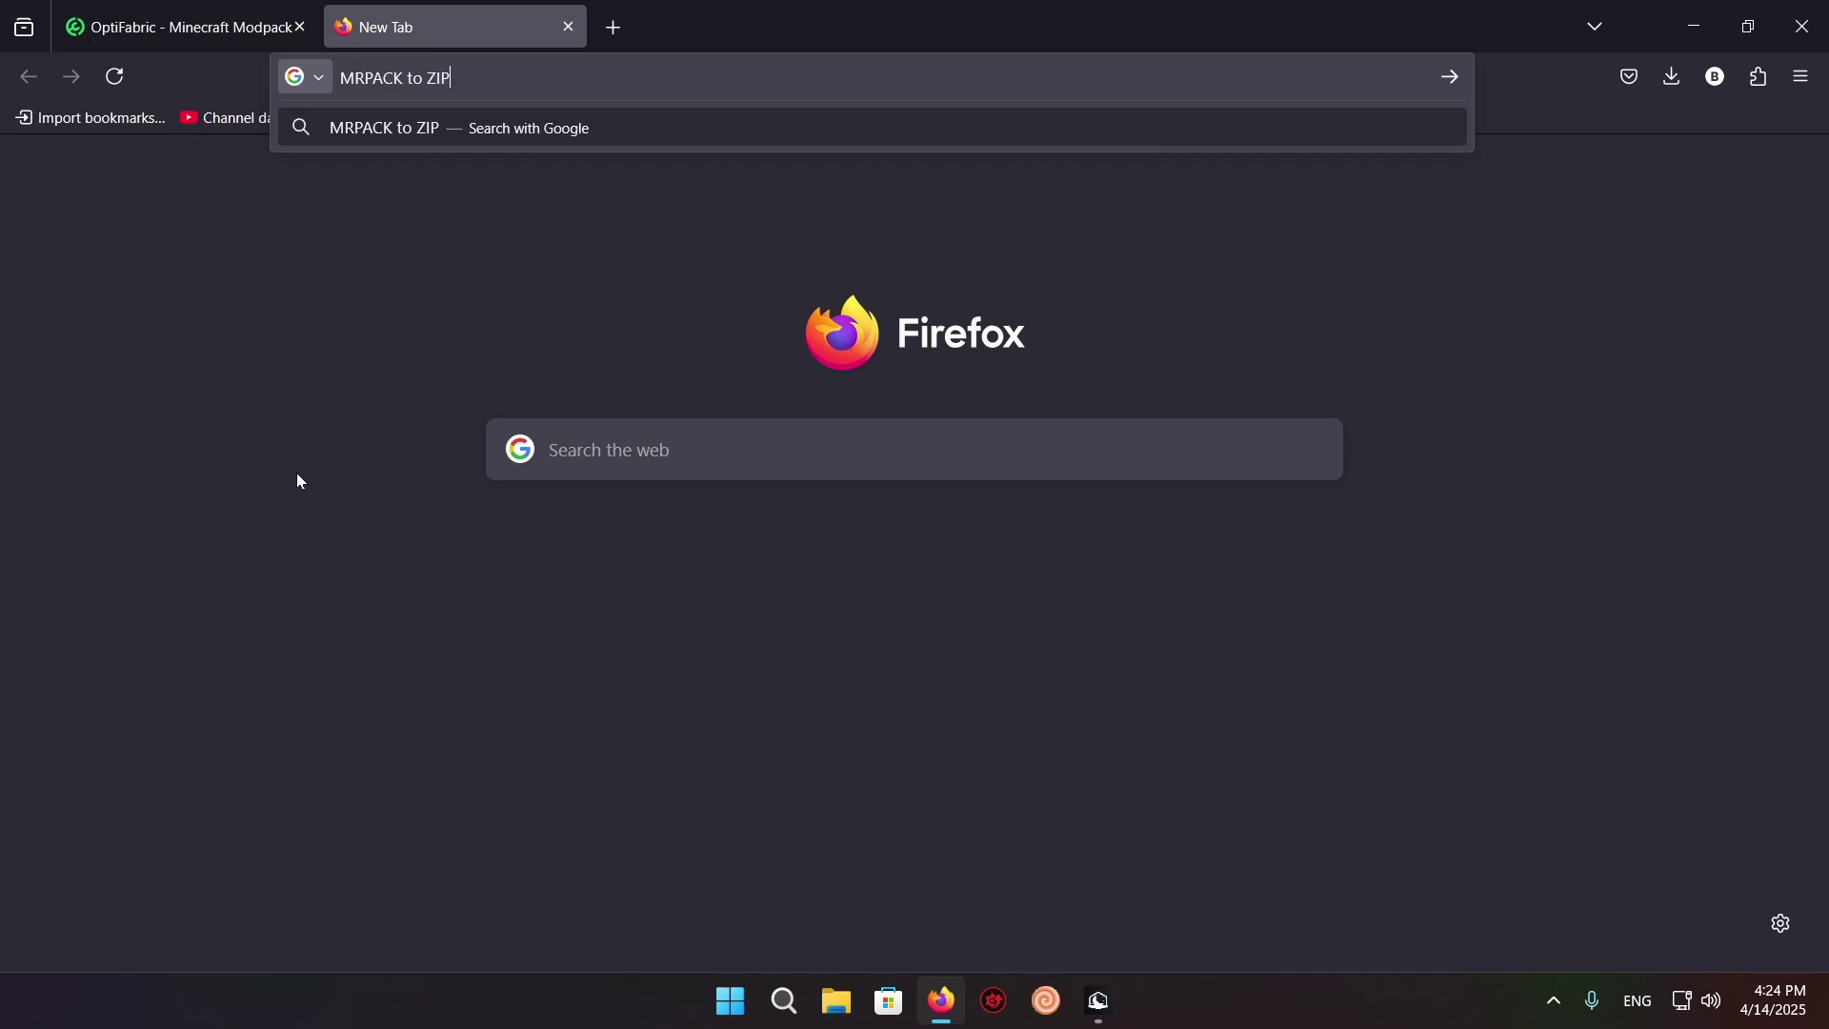
pyautogui.press('Return')
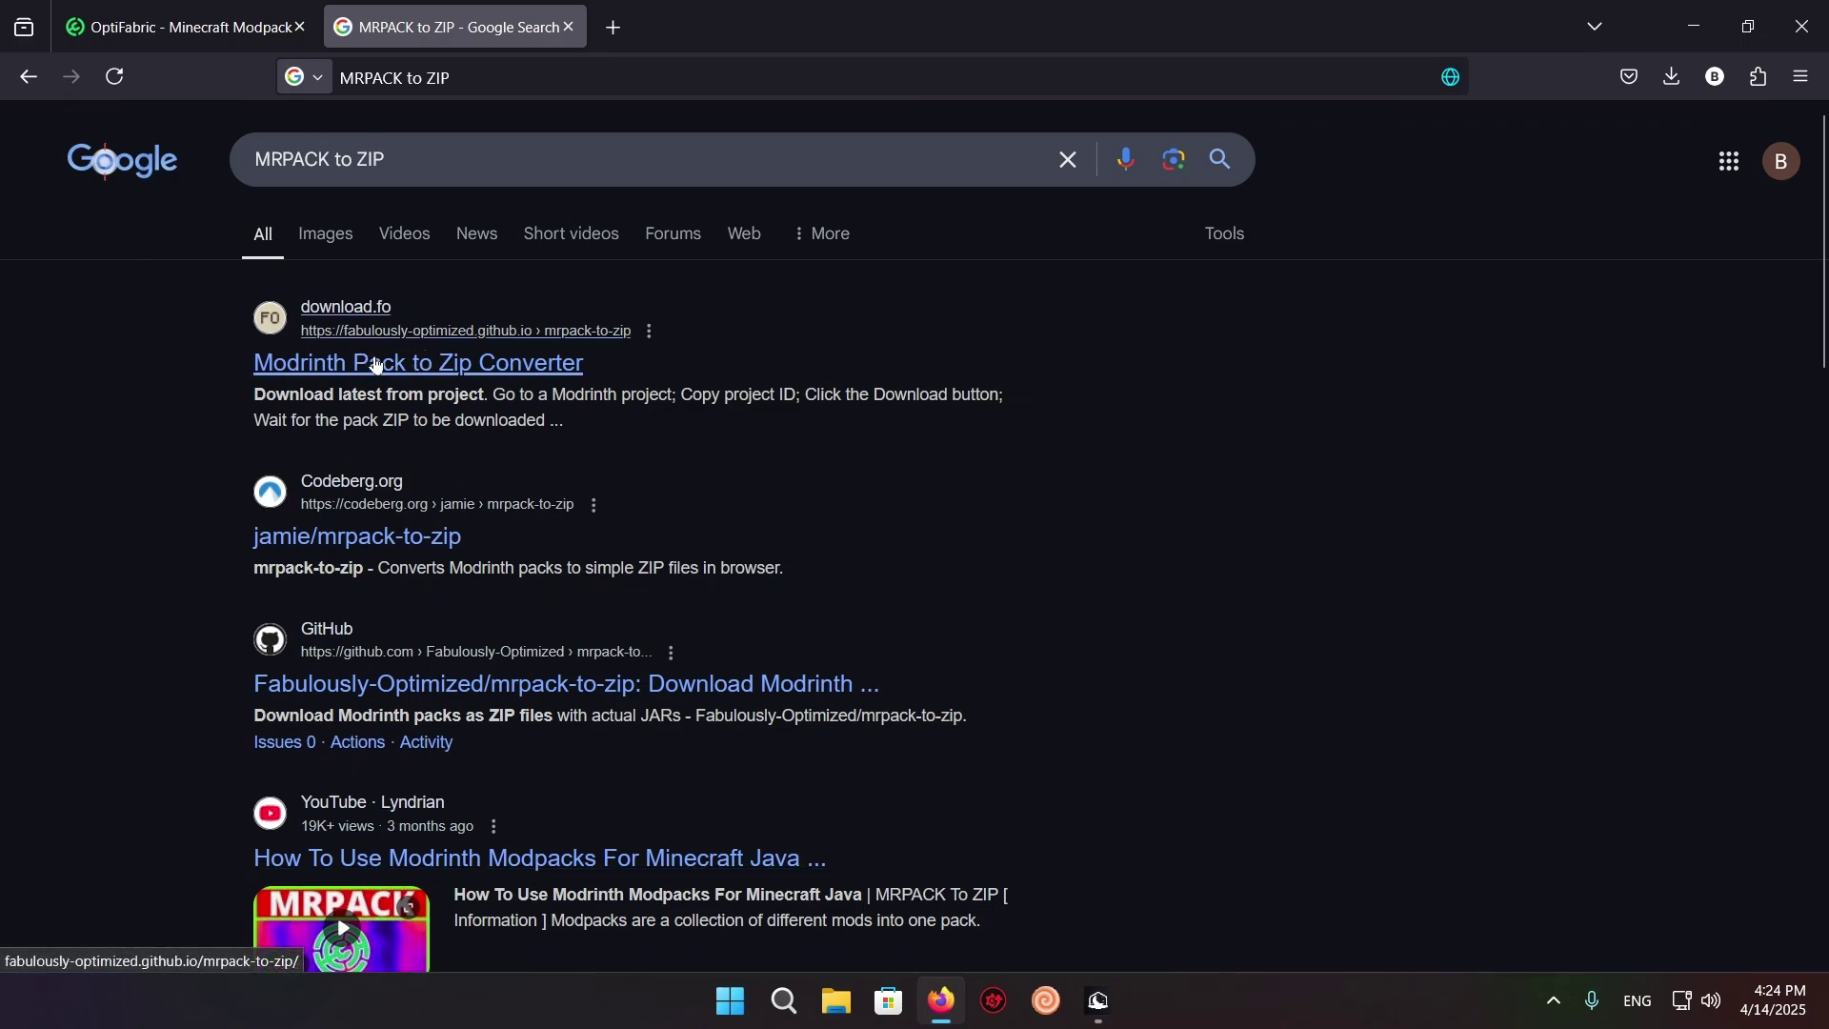
# Step: Open the Modrinth Pack to Zip Converter and find its Use existing mrpack section
pyautogui.click(396, 366)
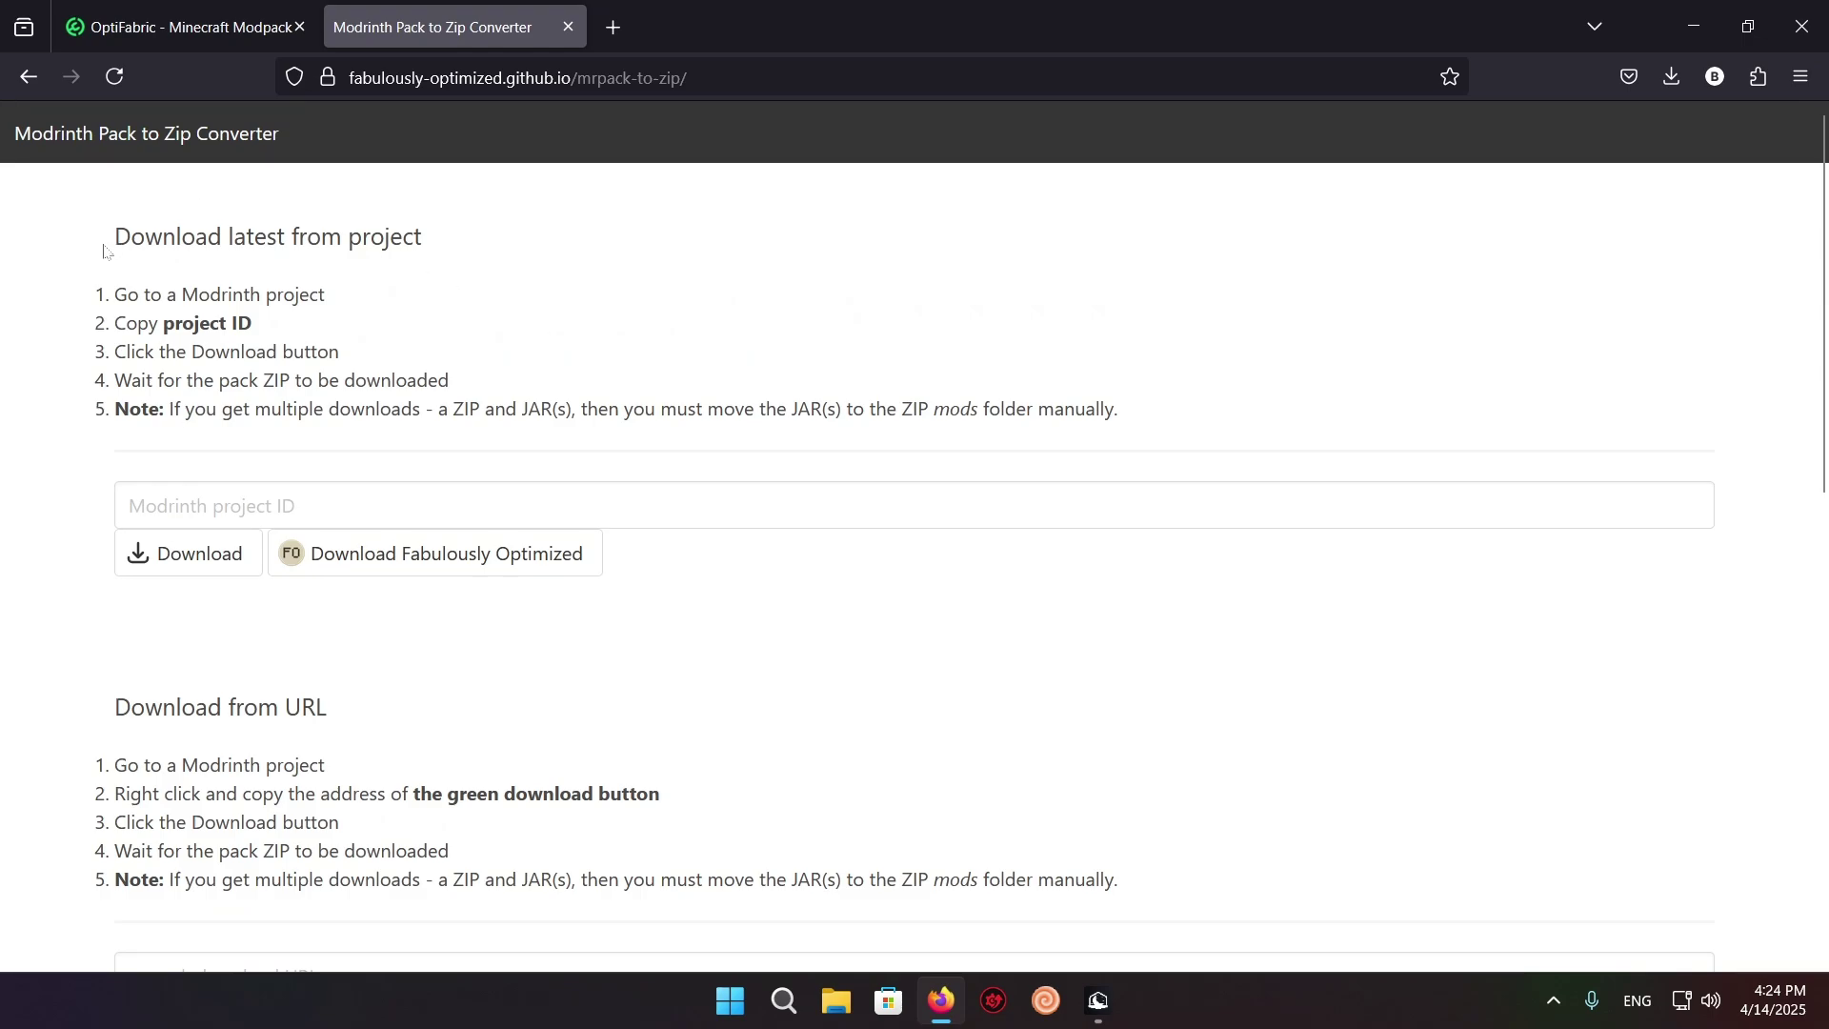
pyautogui.moveTo(104, 250); pyautogui.dragTo(441, 246)
pyautogui.click(482, 248)
pyautogui.scroll(-5, 588, 247)
pyautogui.scroll(3, 629, 276)
pyautogui.scroll(-2, 667, 303)
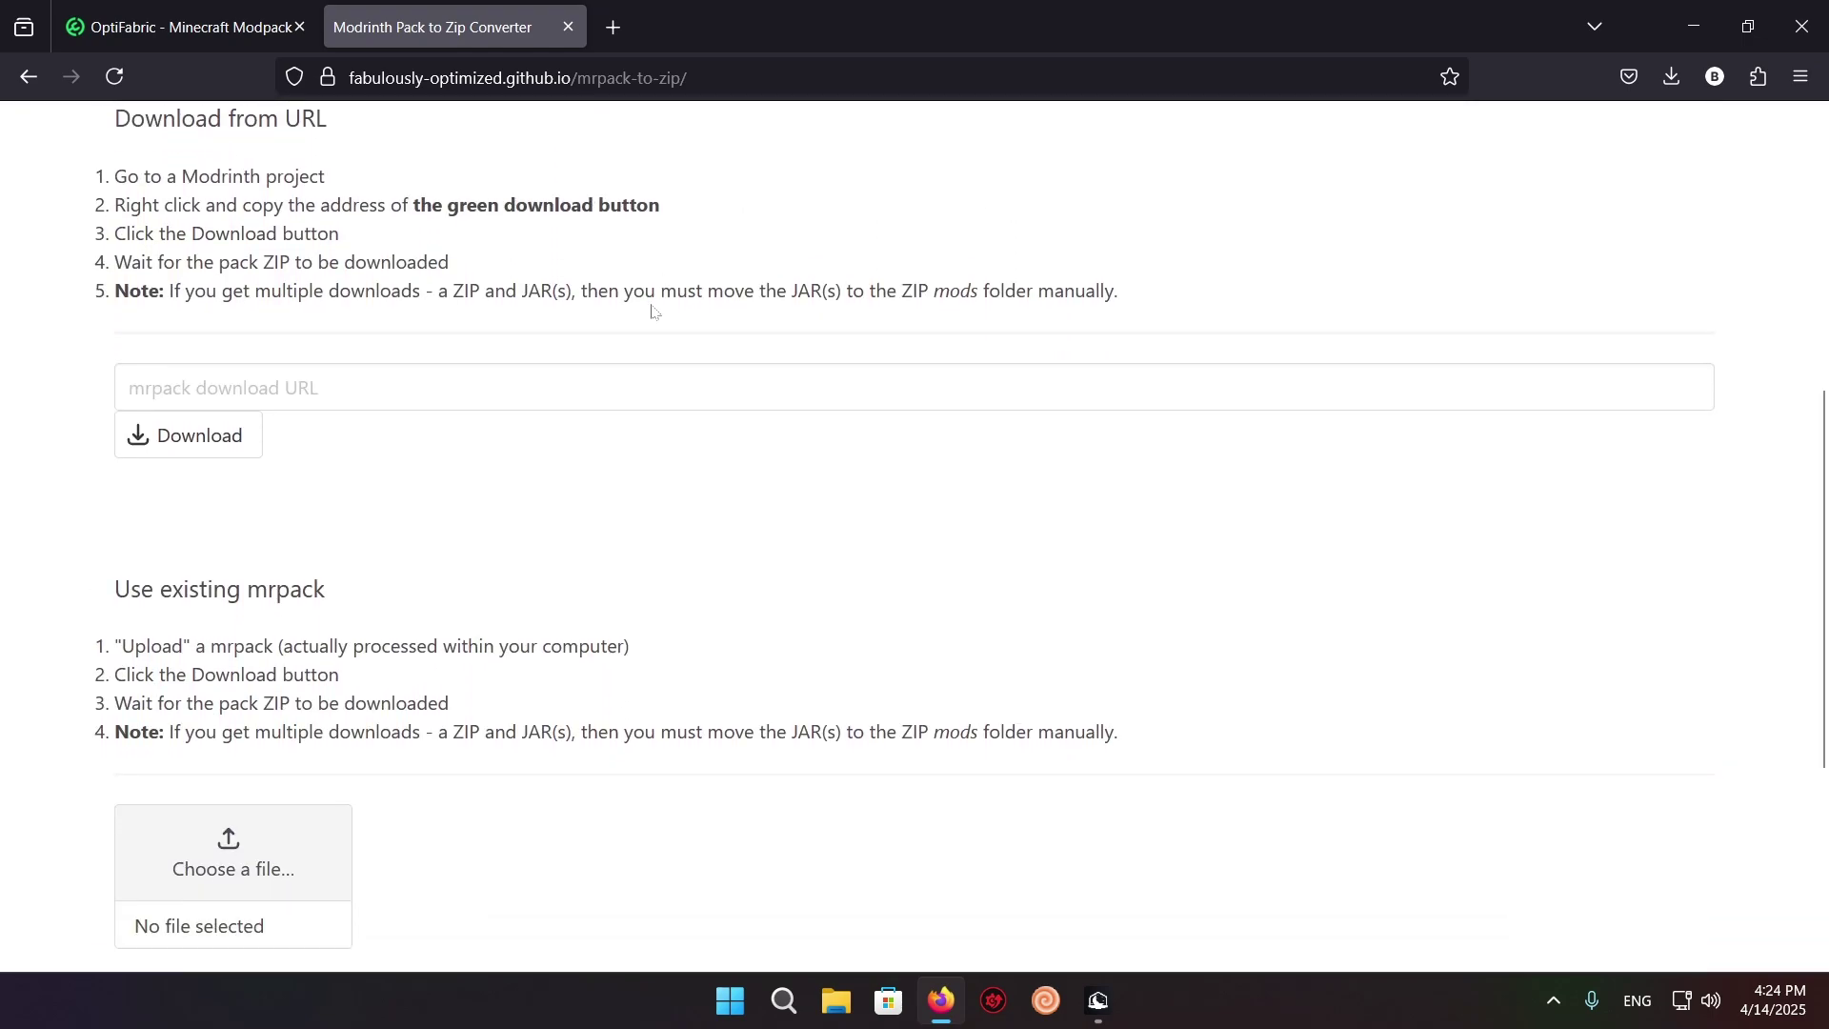
pyautogui.scroll(-3, 651, 311)
pyautogui.moveTo(69, 301); pyautogui.dragTo(329, 298)
pyautogui.click(372, 273)
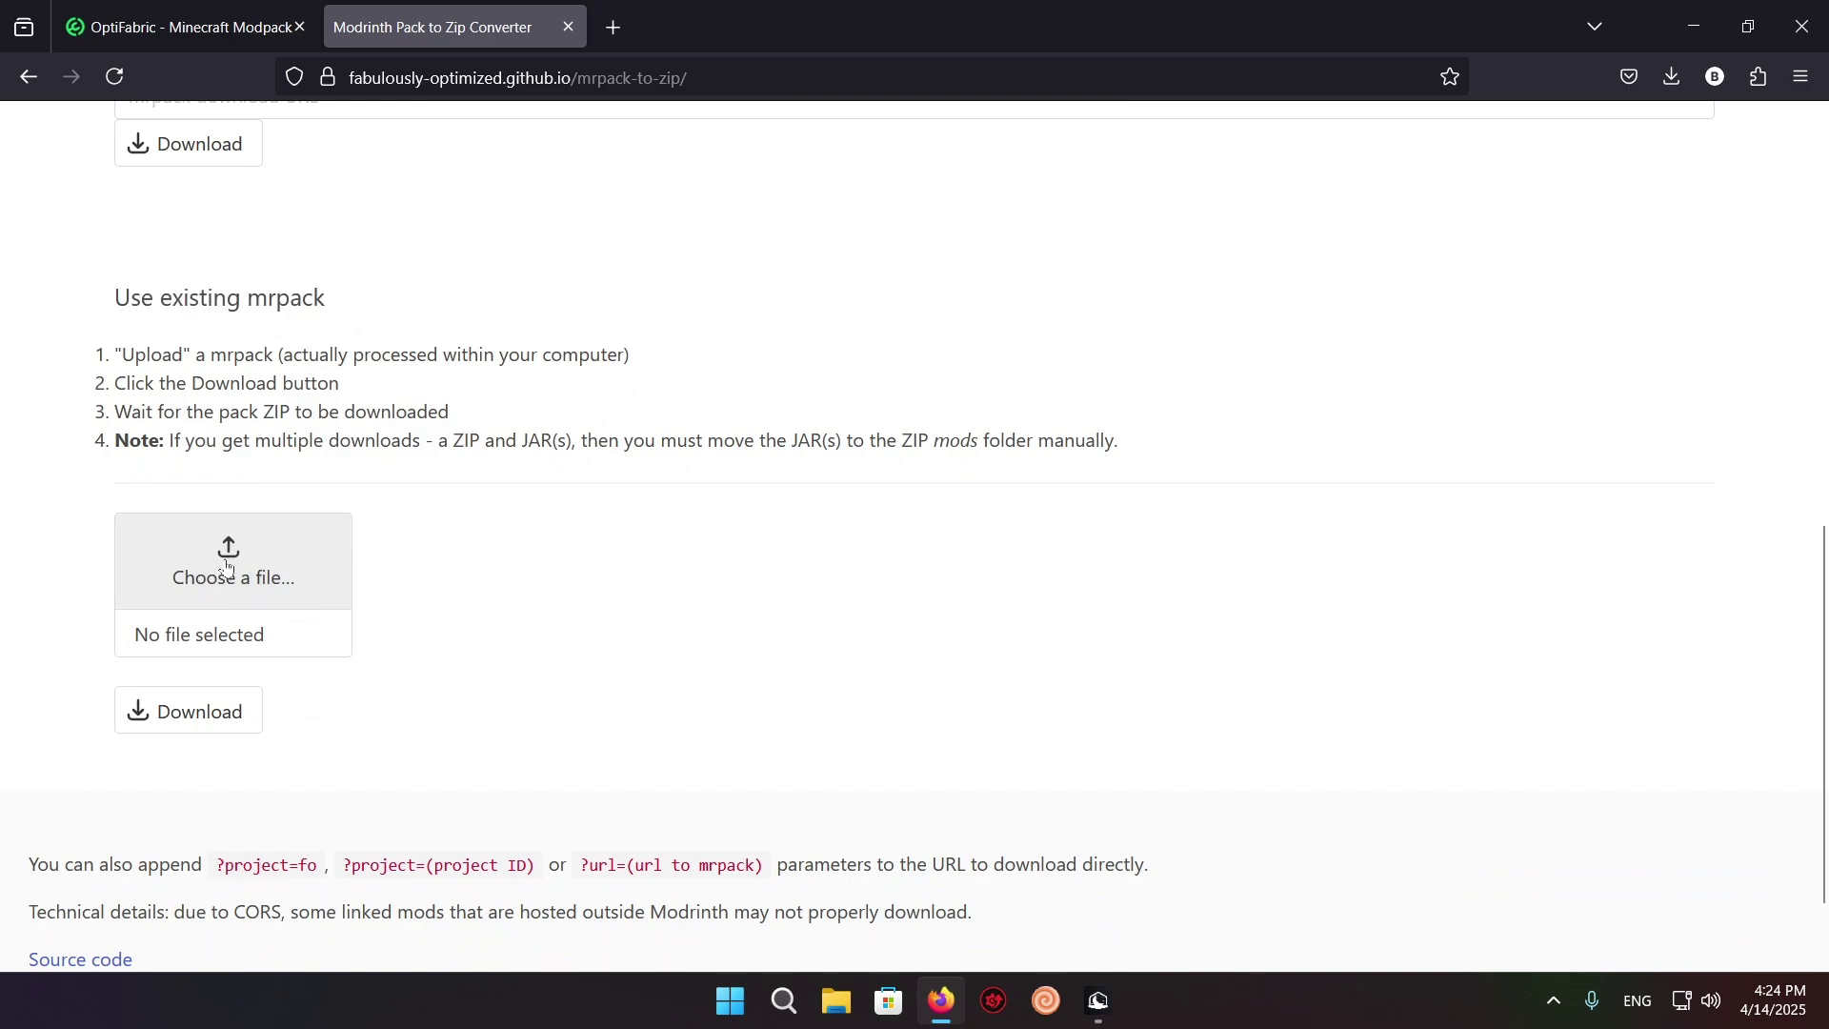
# Step: Upload the OptiFabric .mrpack from Downloads and download the converted ZIP
pyautogui.click(225, 559)
pyautogui.click(176, 612)
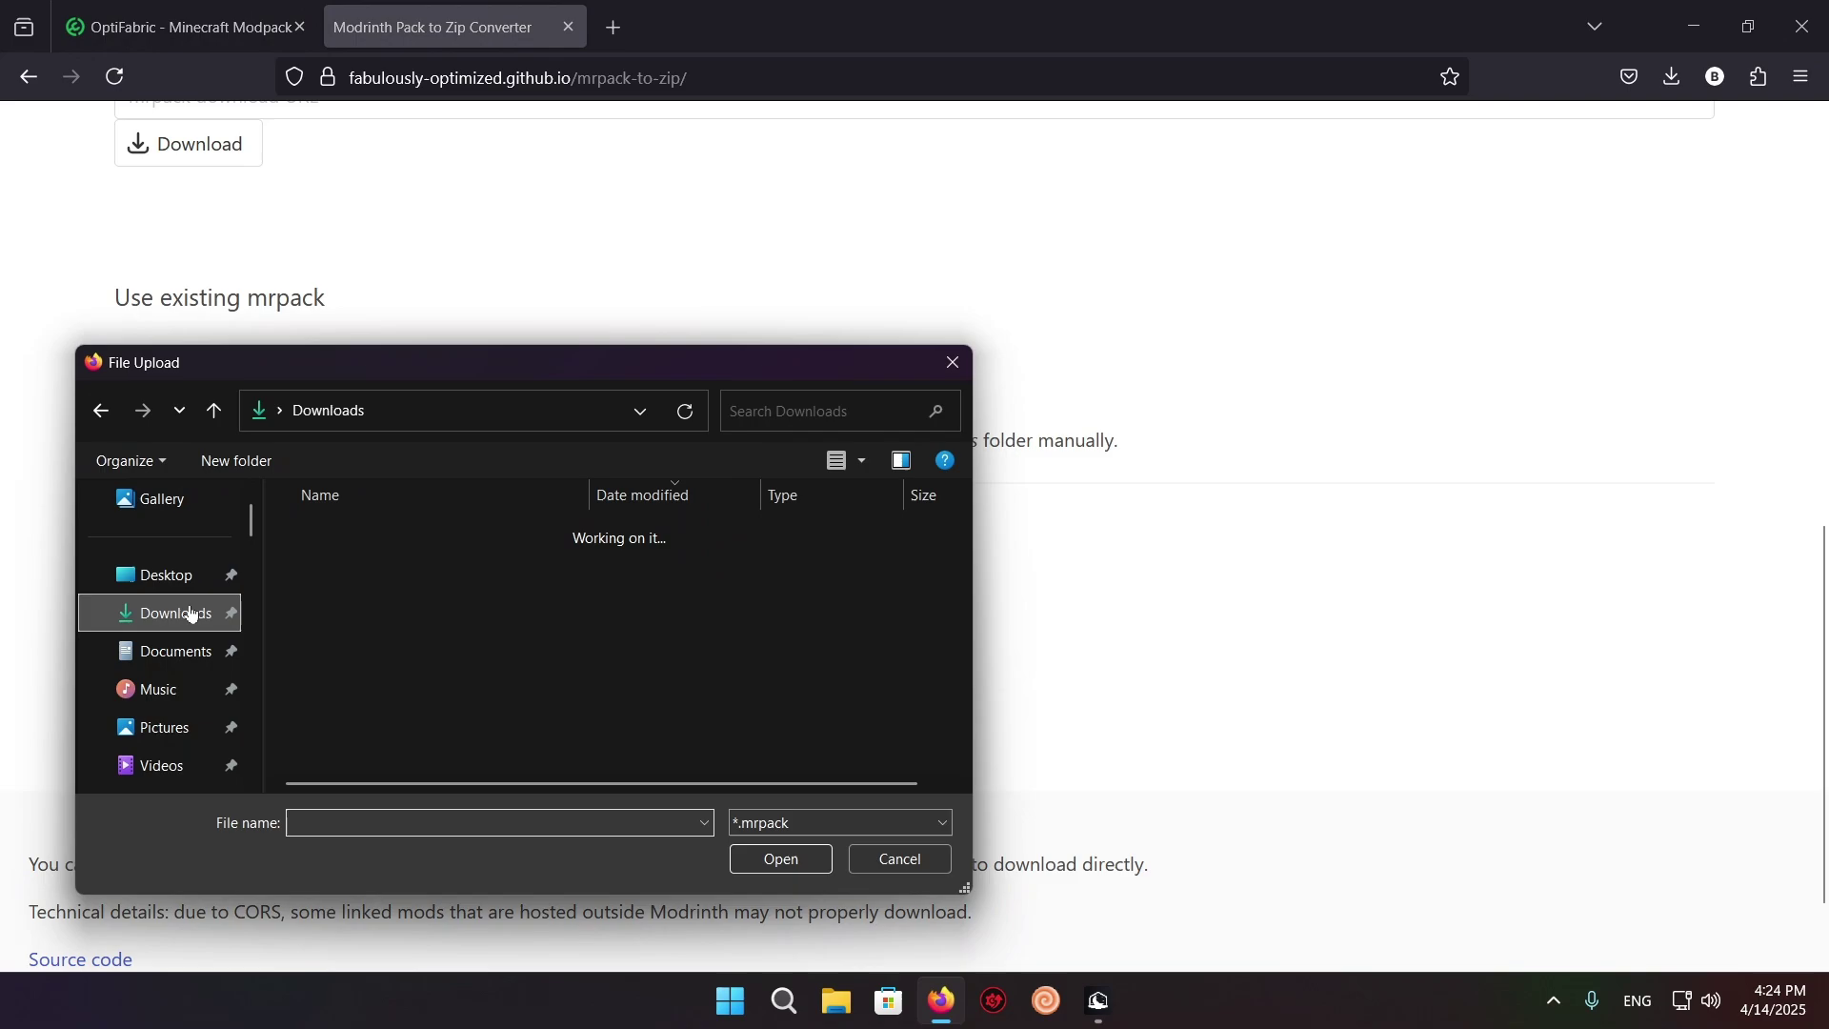
pyautogui.doubleClick(323, 570)
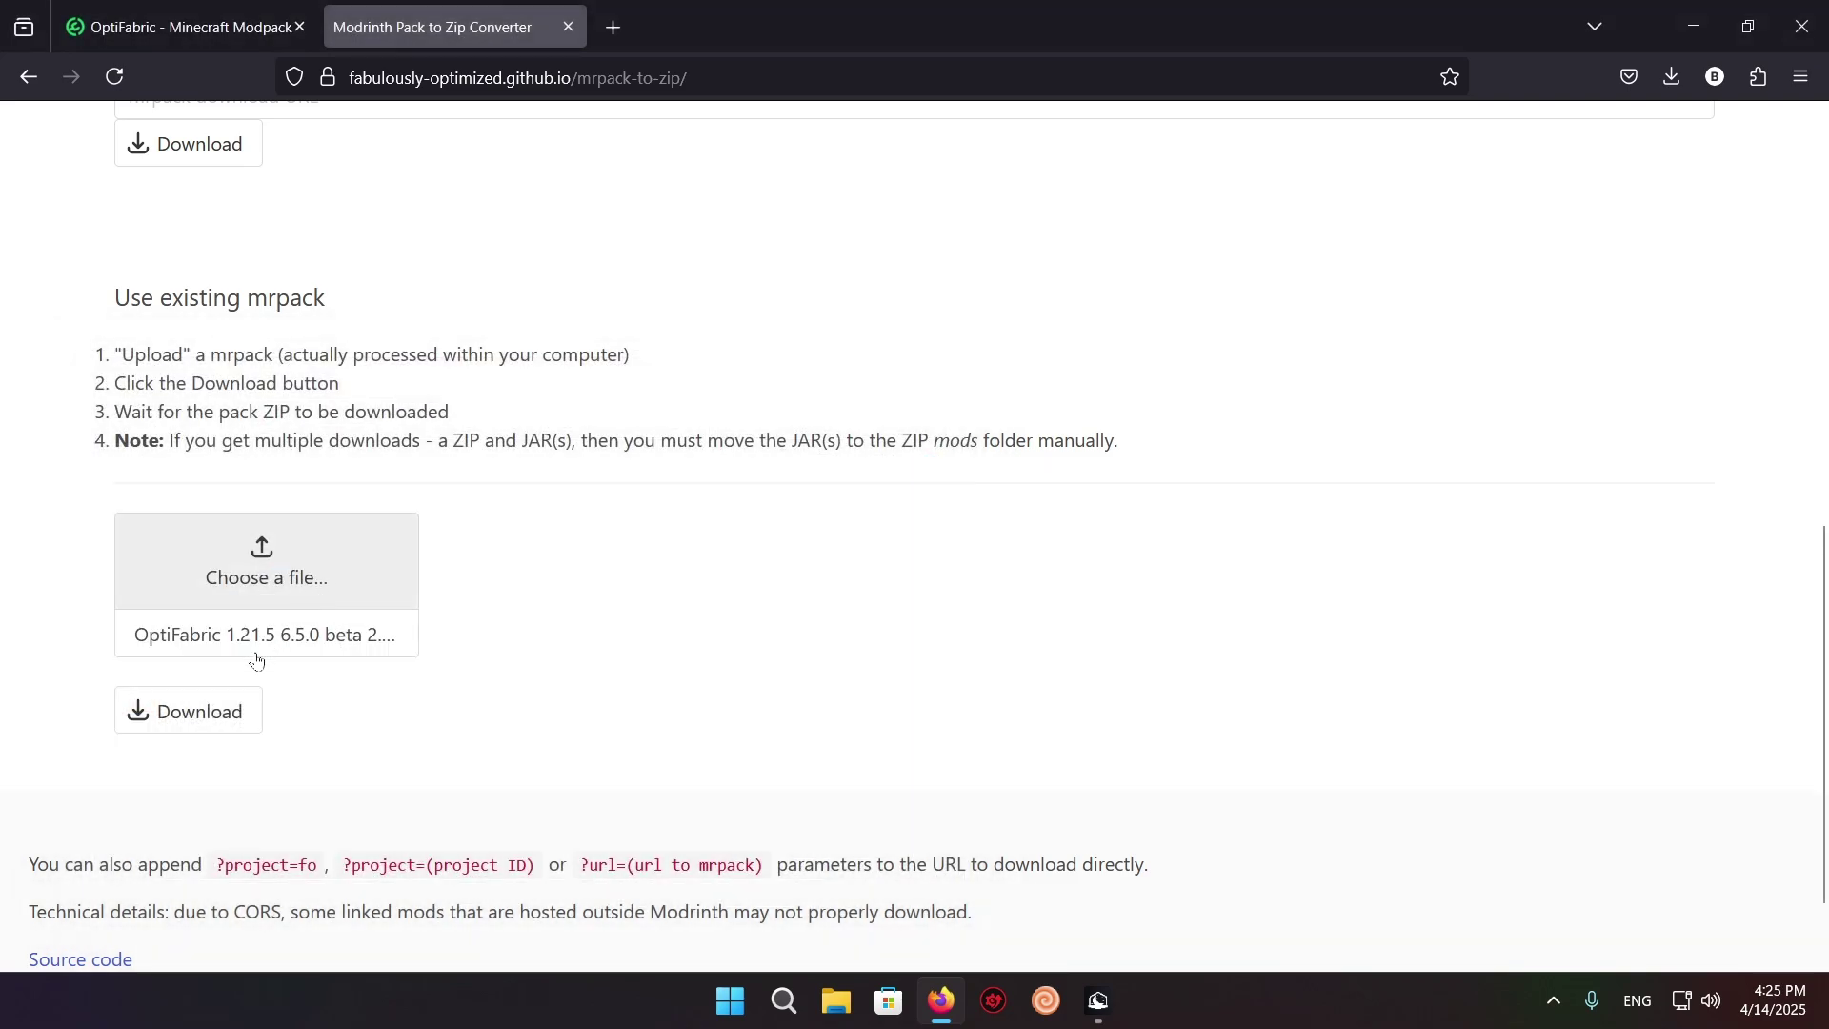
pyautogui.click(186, 717)
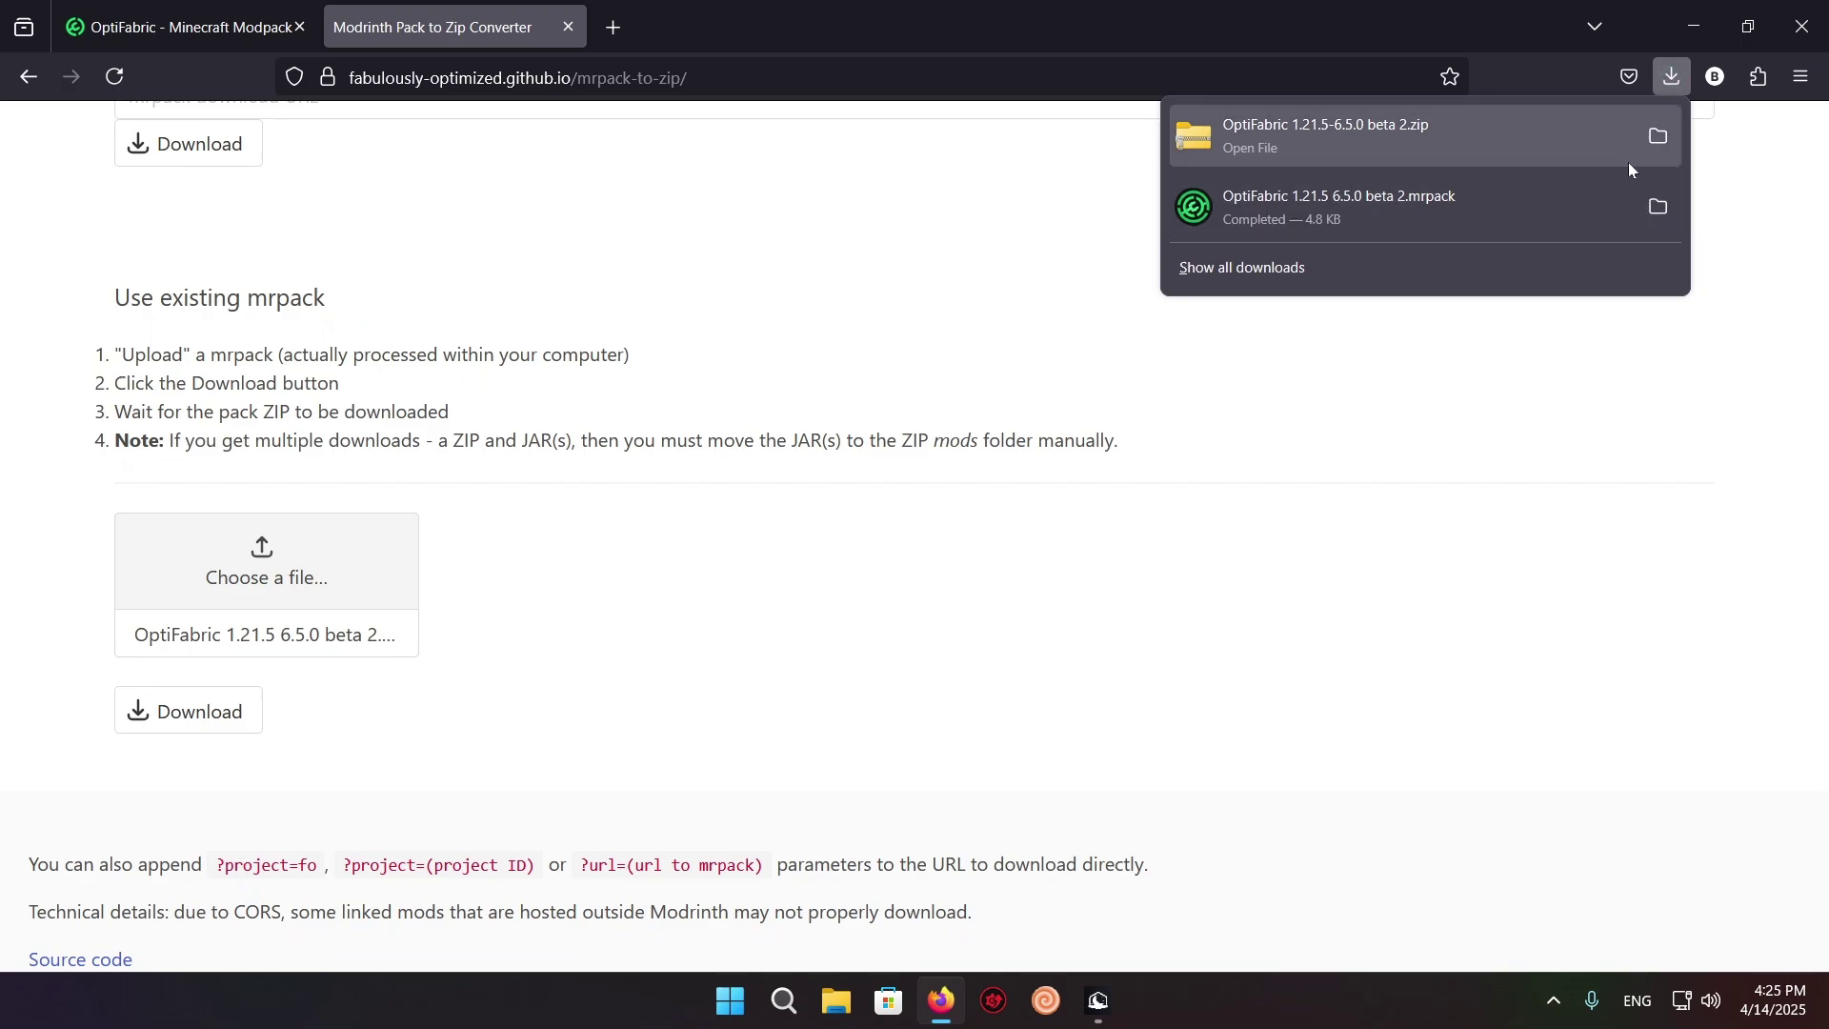
# Step: Extract the OptiFabric 1.21.5-6.5.0 beta 2 zip into Downloads with WinRAR
pyautogui.click(1658, 137)
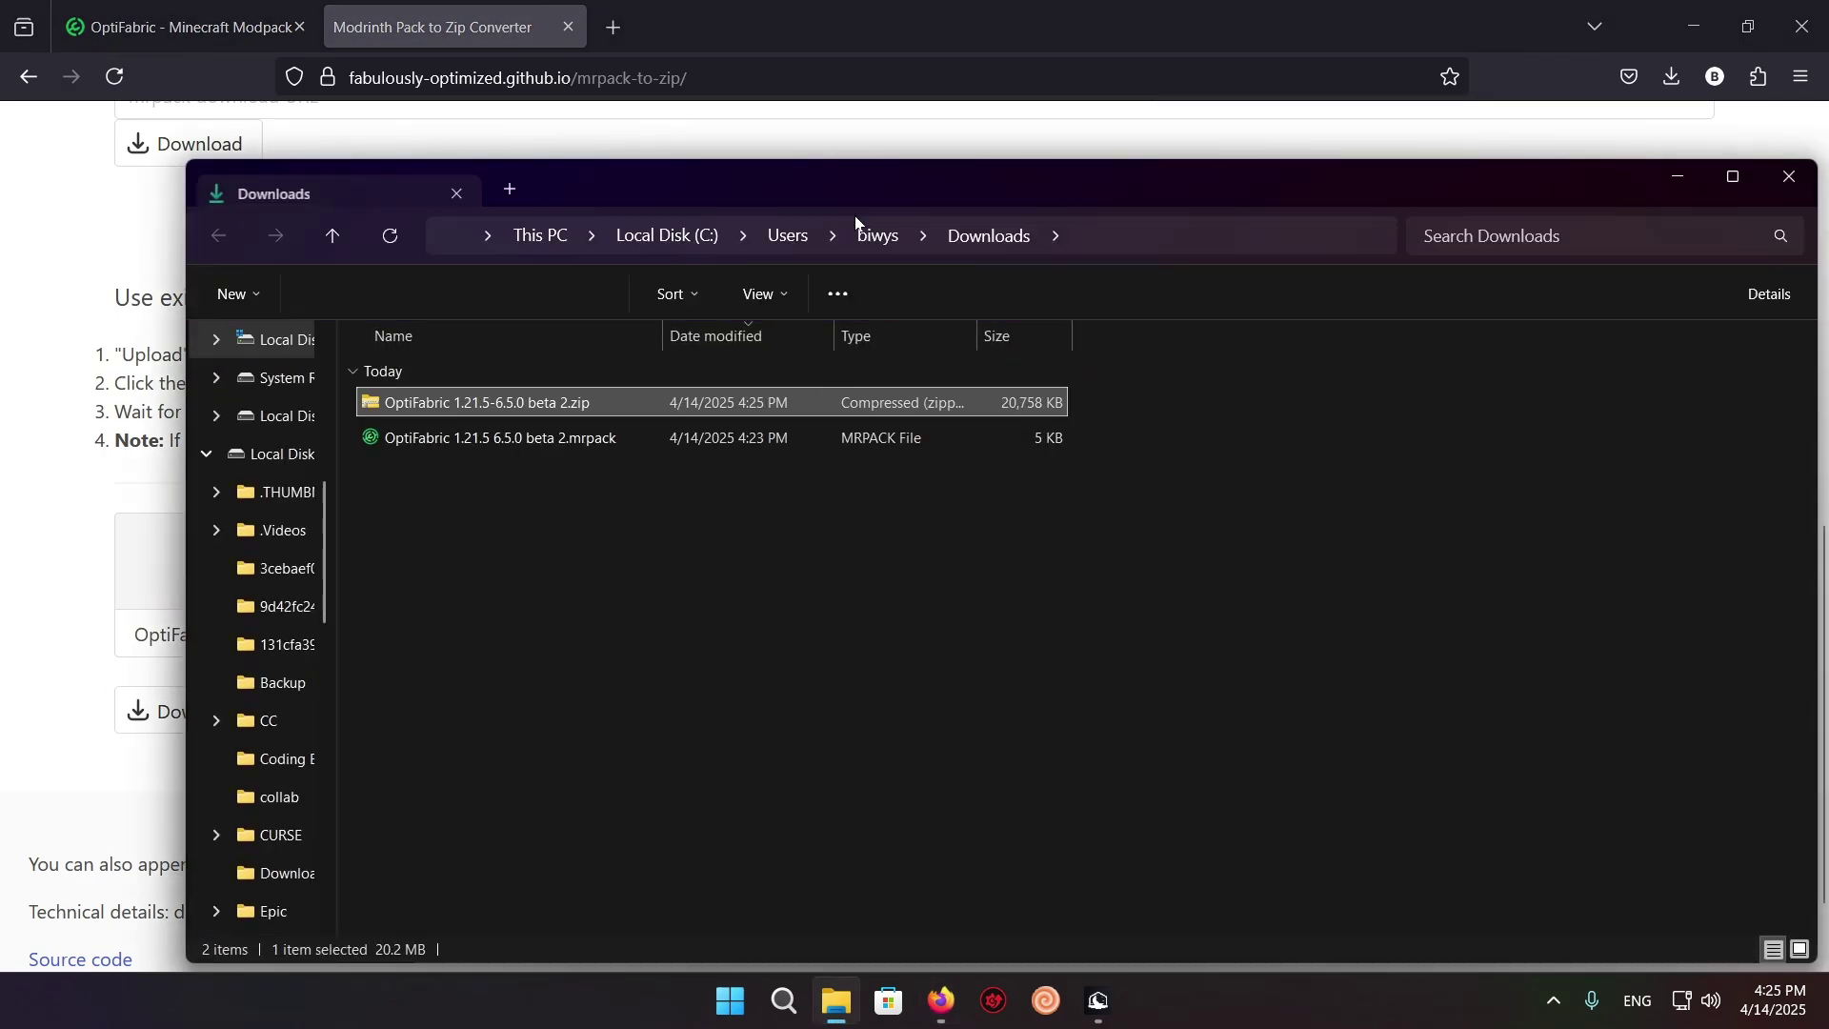
pyautogui.click(570, 541)
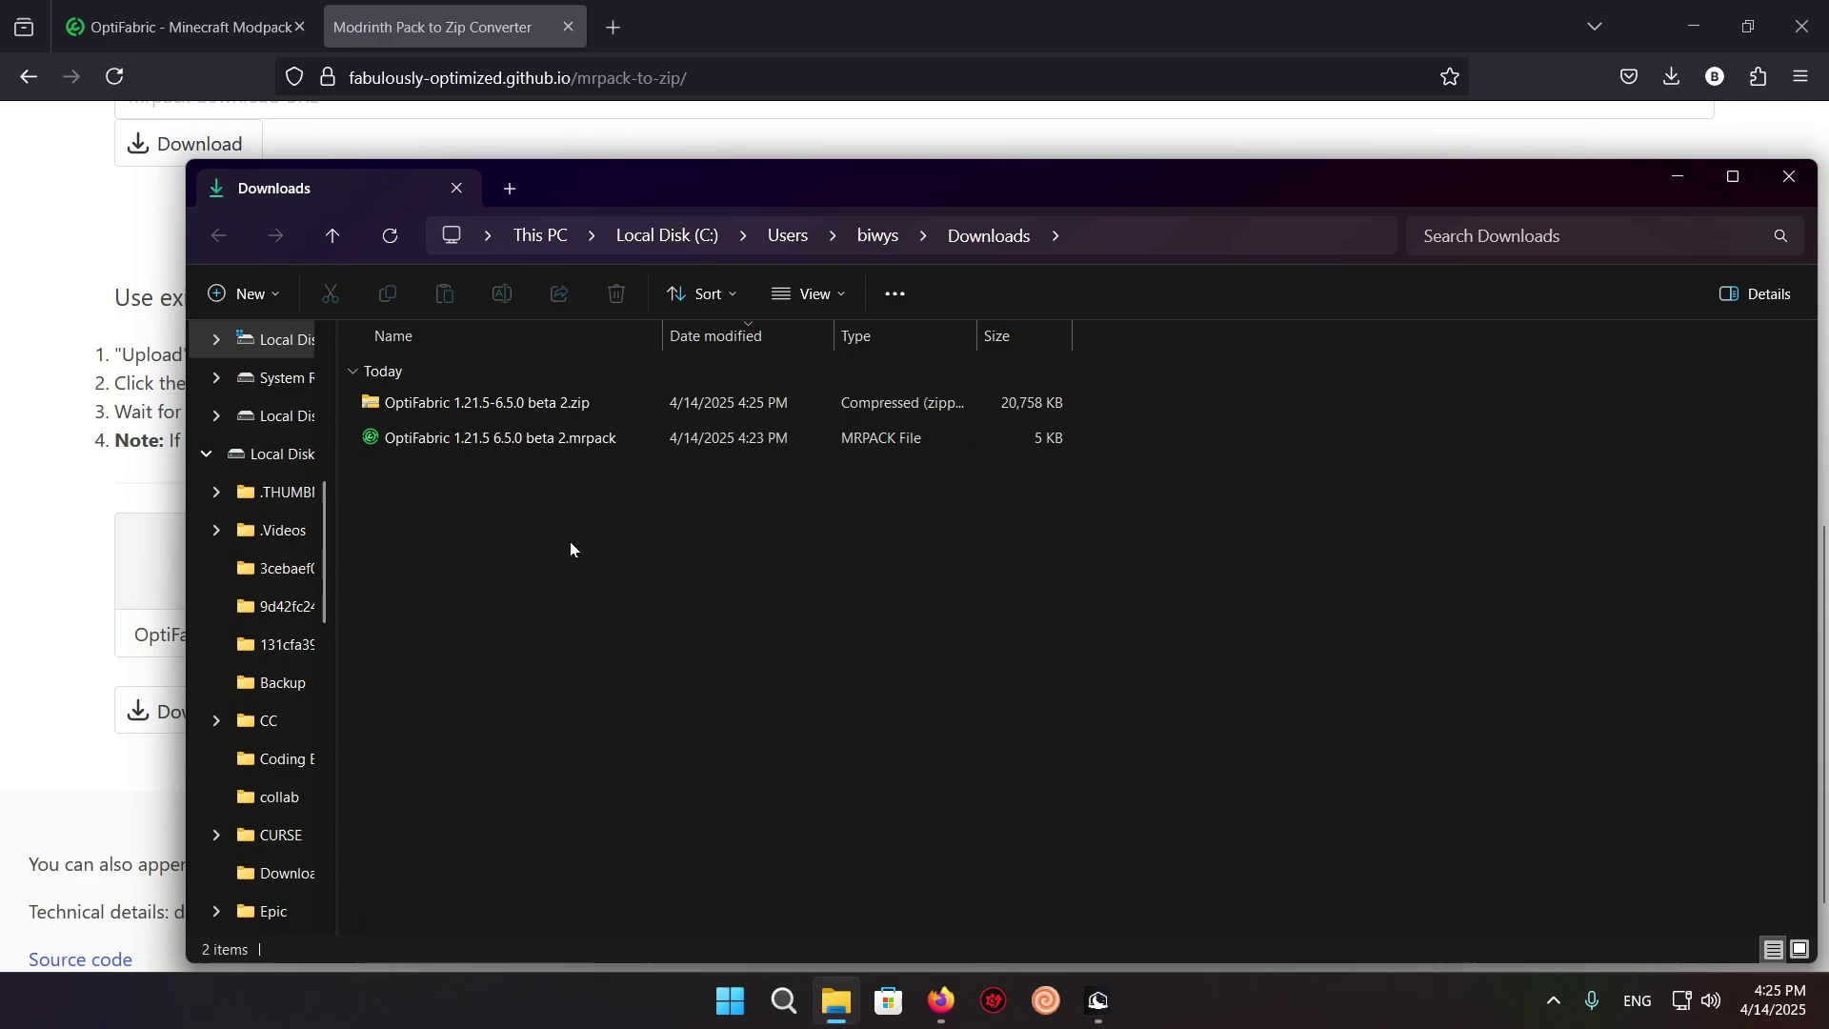
pyautogui.rightClick(581, 406)
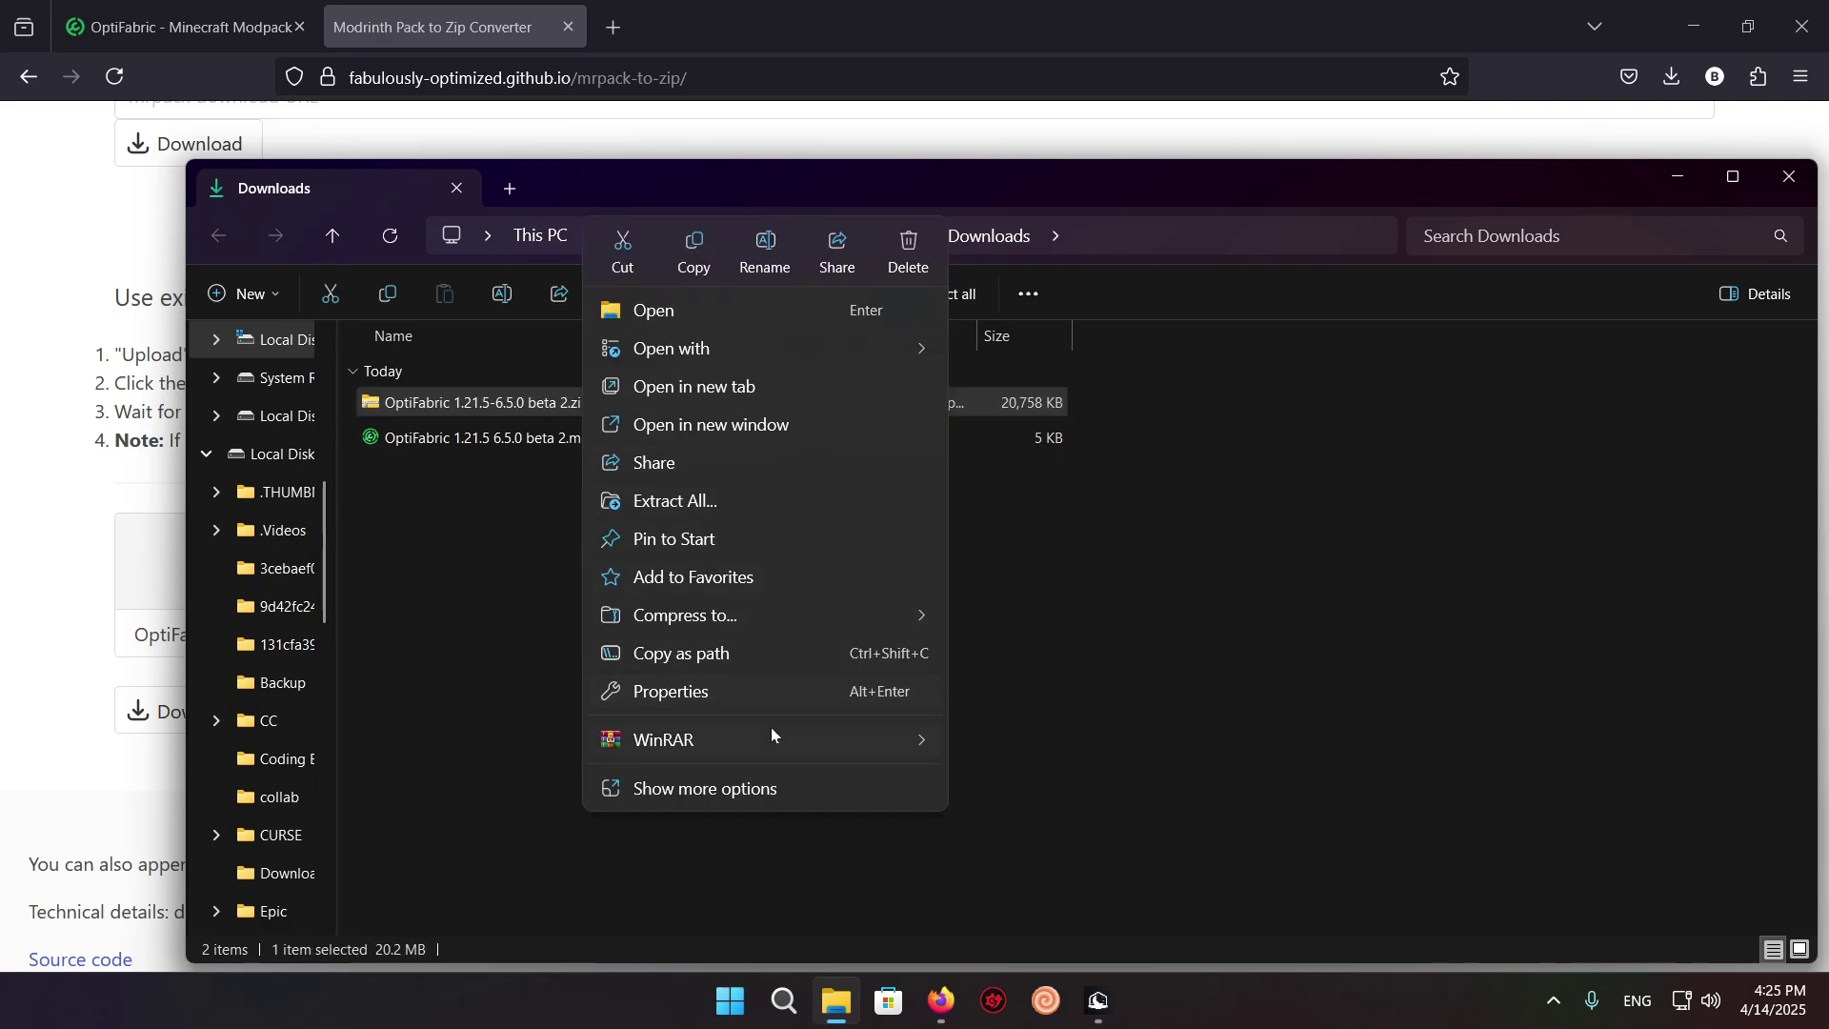
pyautogui.moveTo(770, 732)
pyautogui.click(1037, 787)
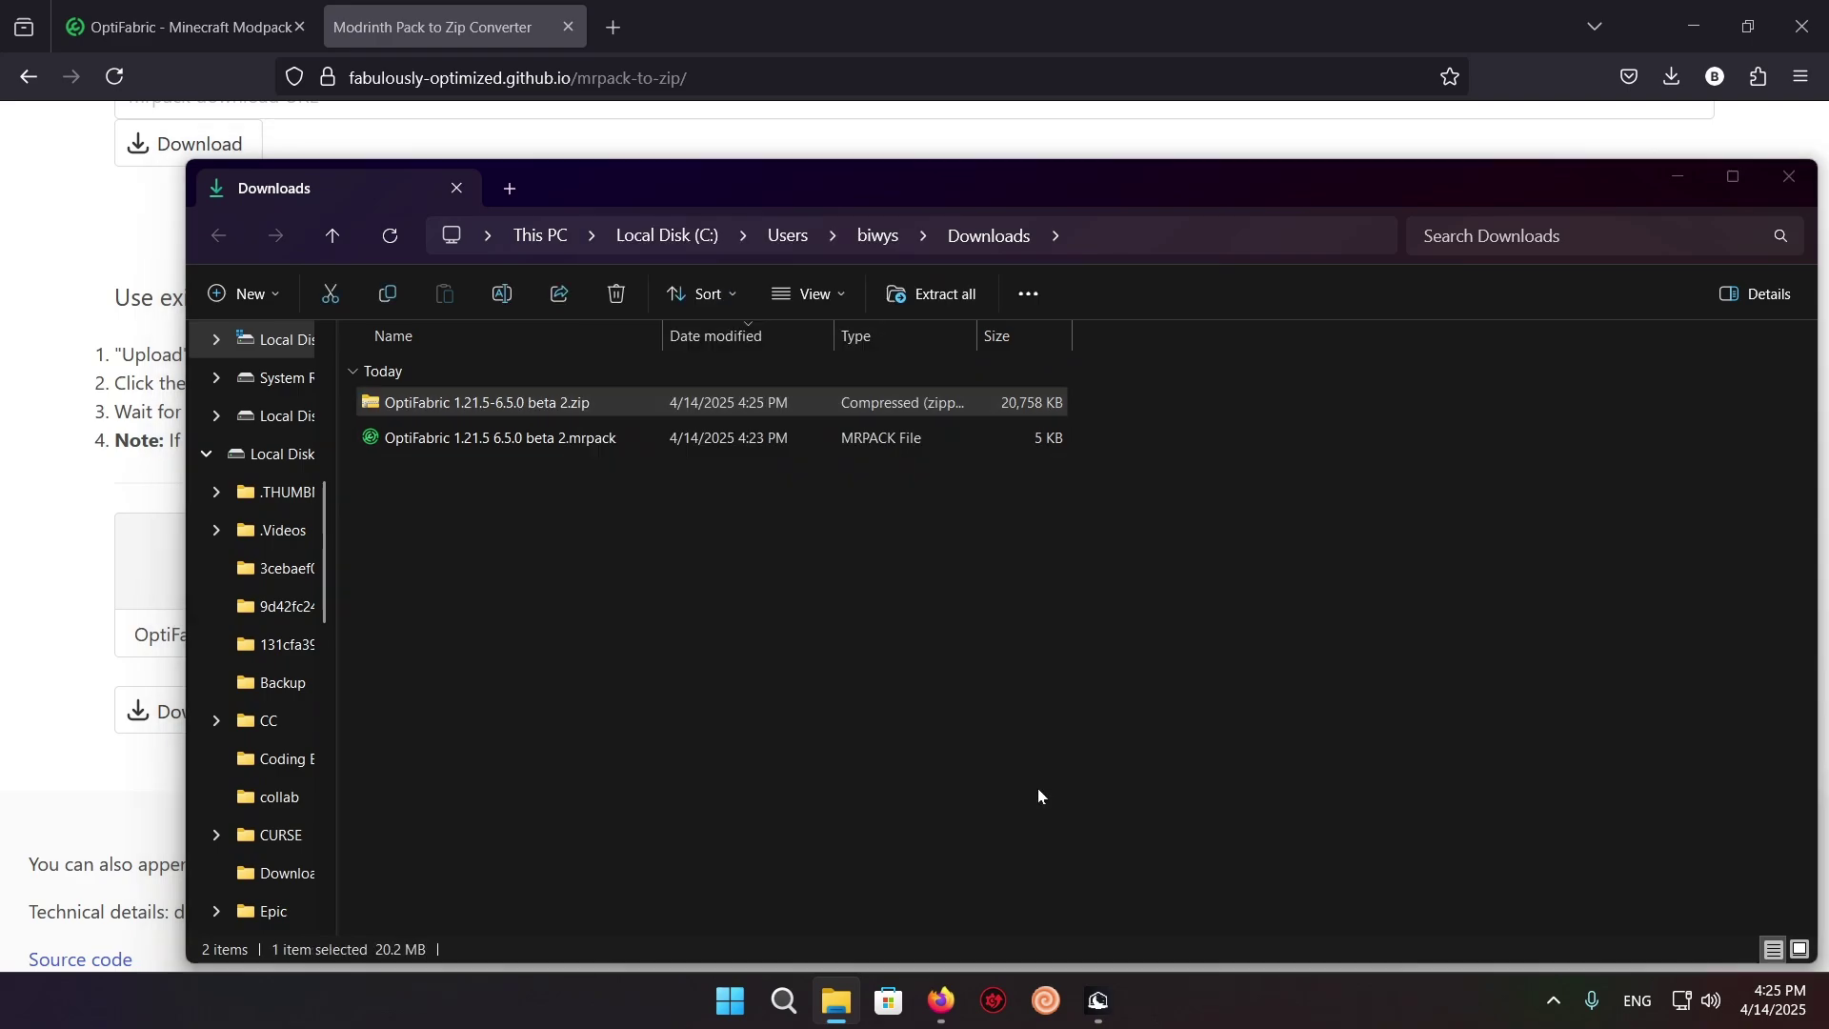
pyautogui.click(966, 762)
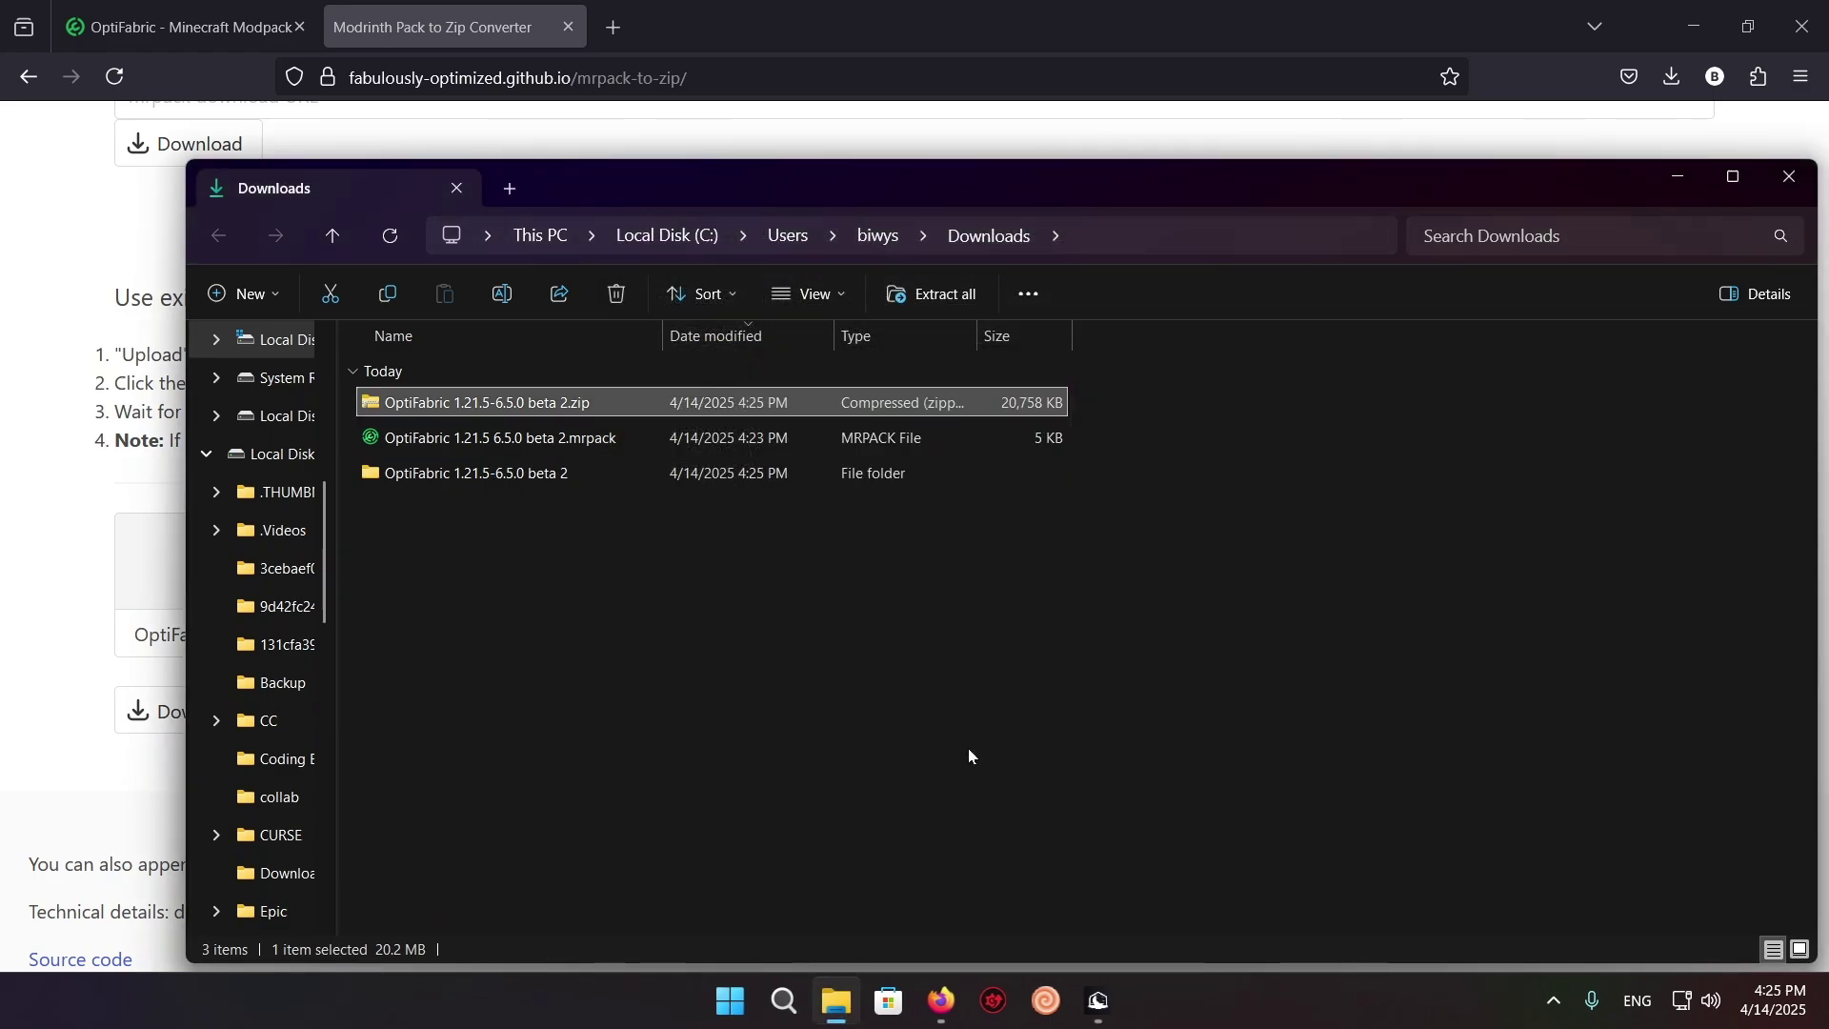
# Step: Start a duplicate Extract All of the zip, then cancel and dismiss it
pyautogui.rightClick(752, 408)
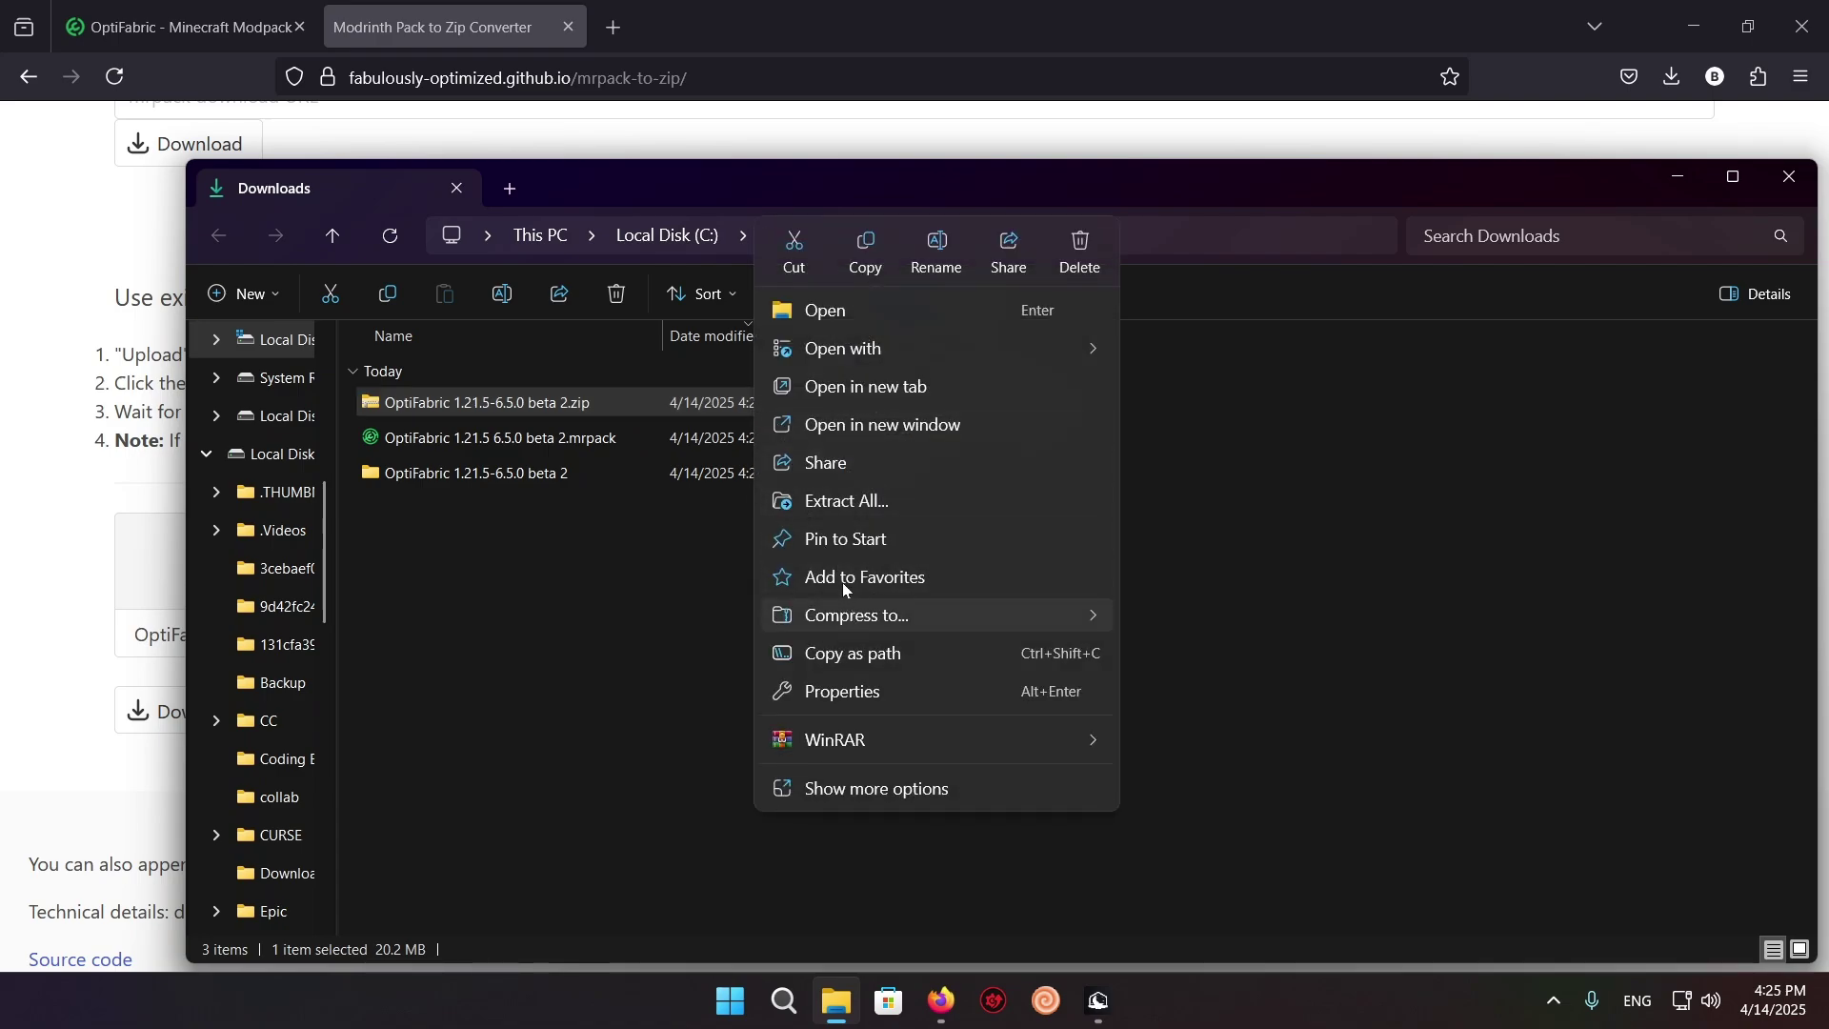
pyautogui.click(831, 503)
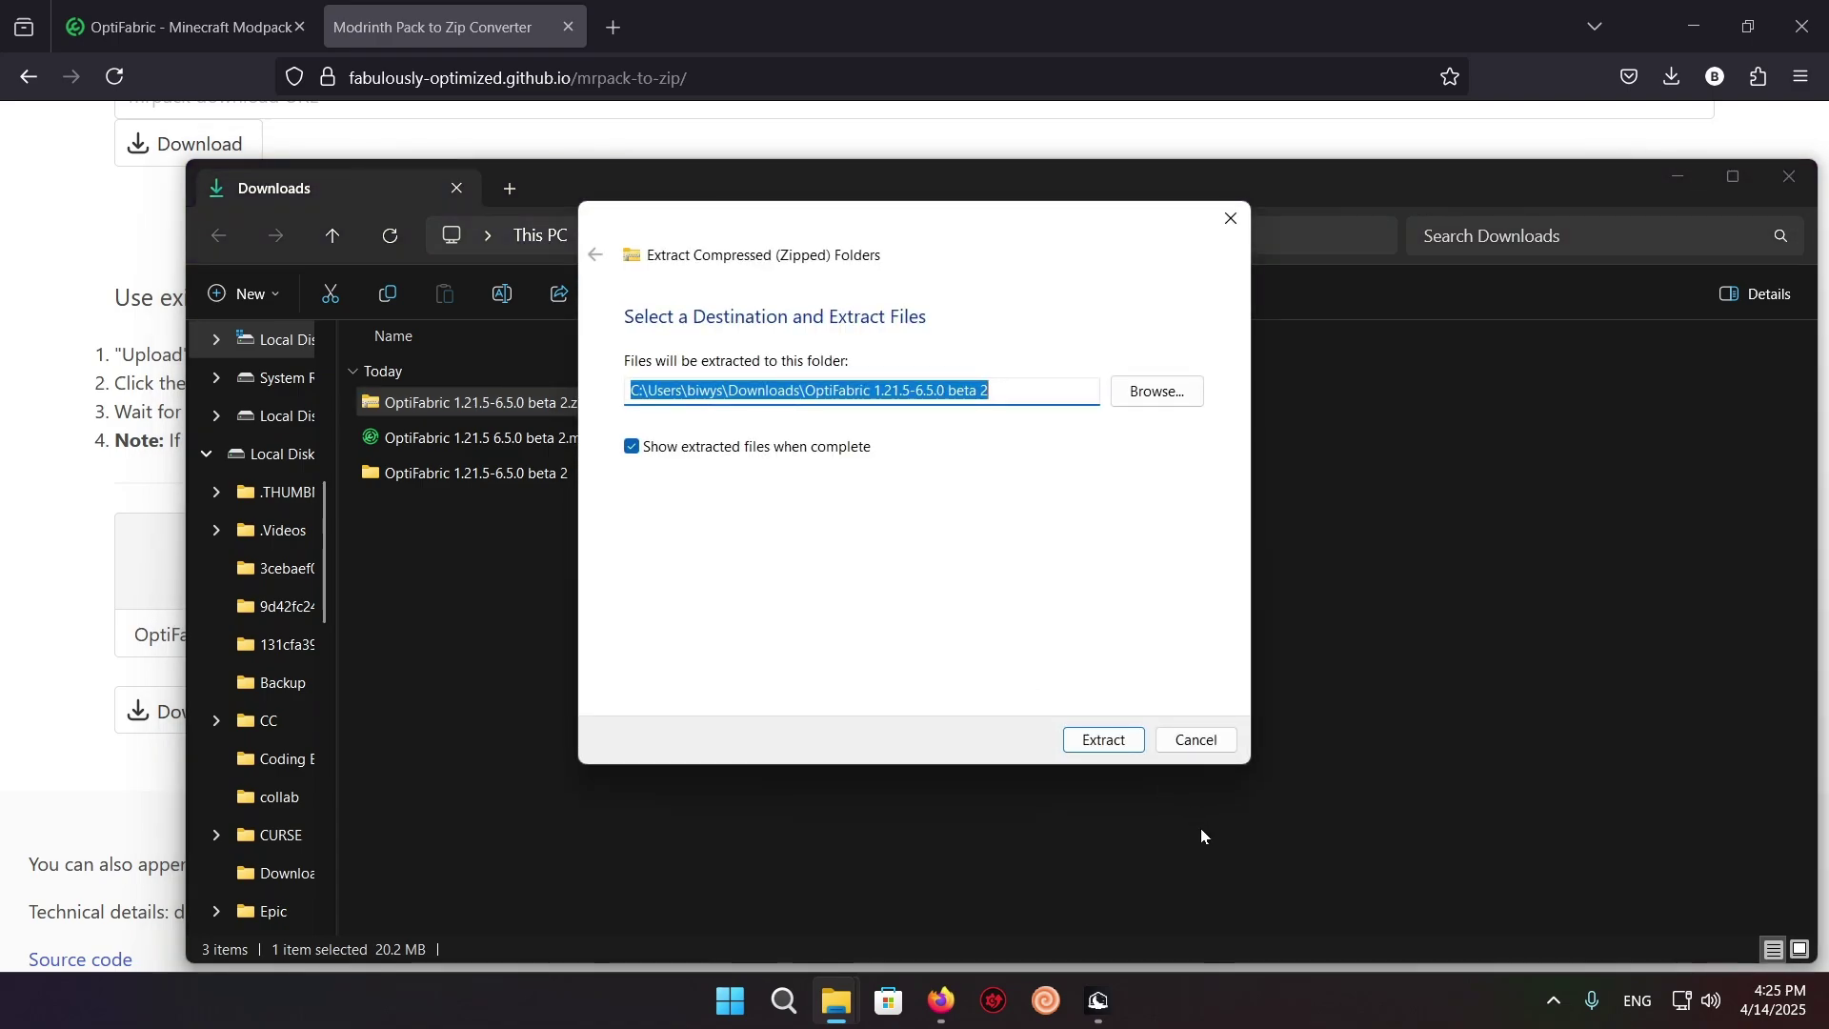
pyautogui.click(1124, 747)
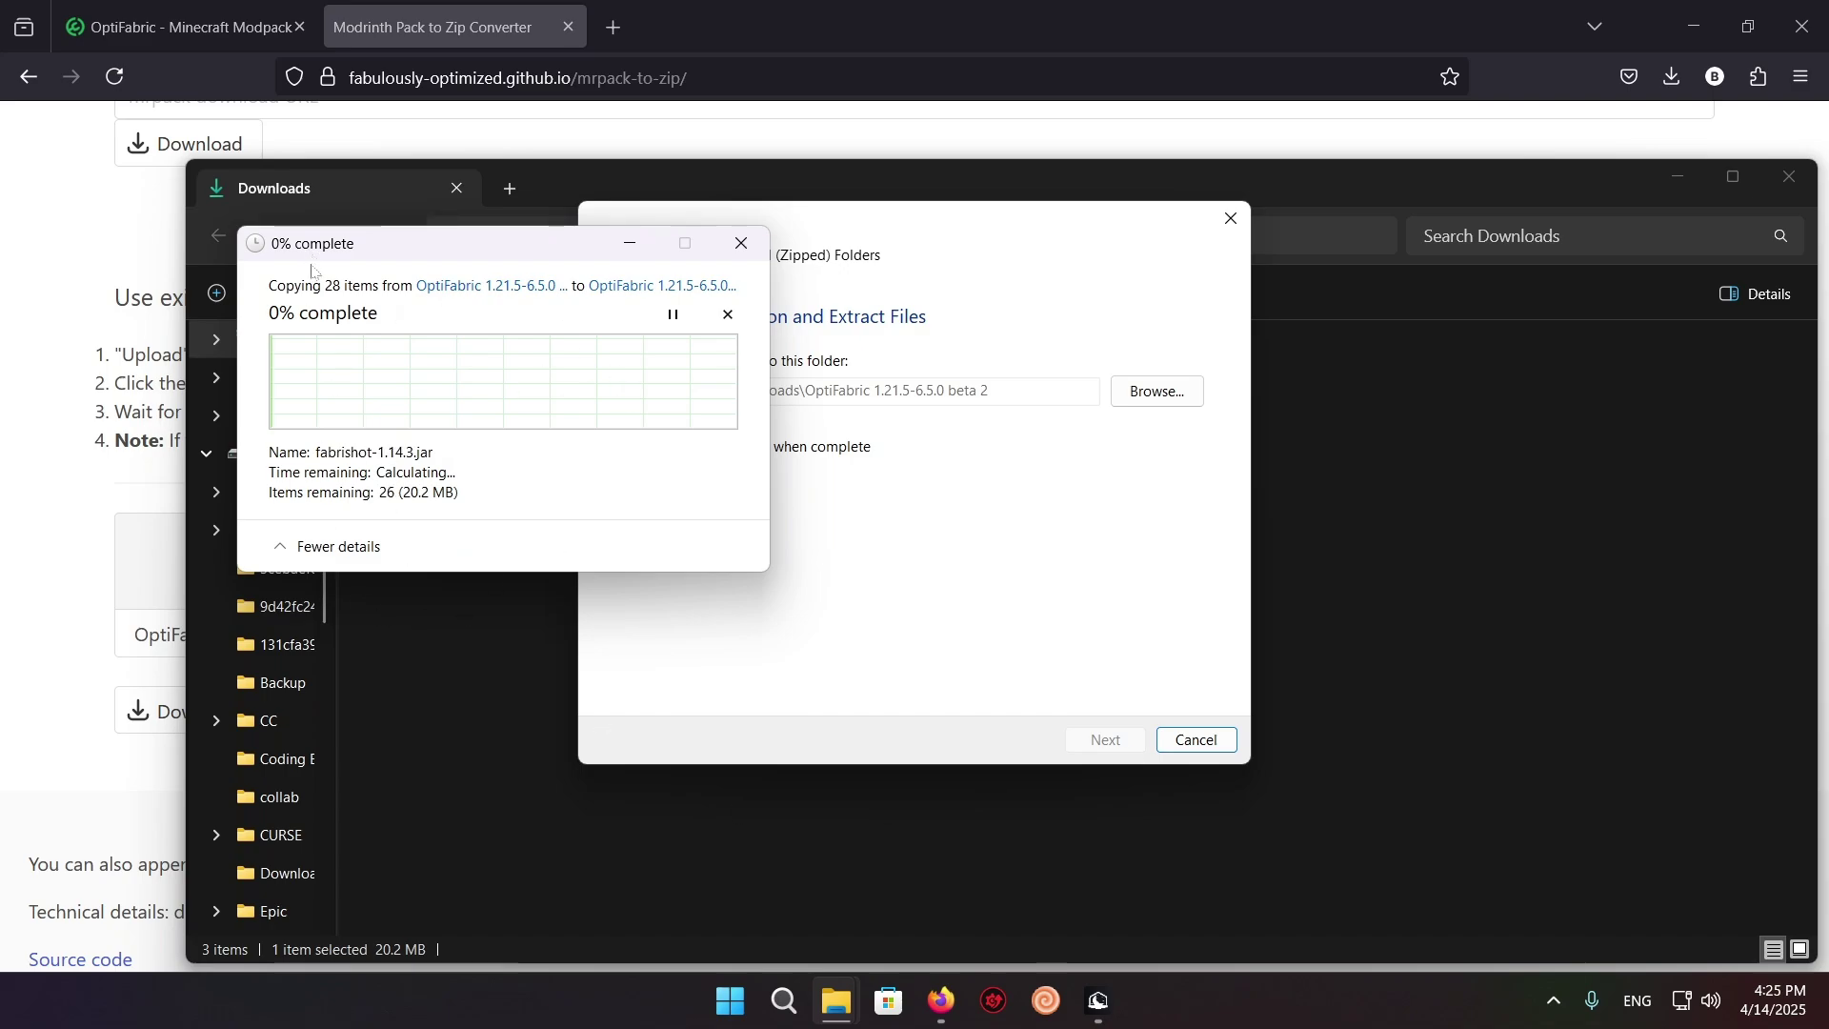
pyautogui.click(728, 311)
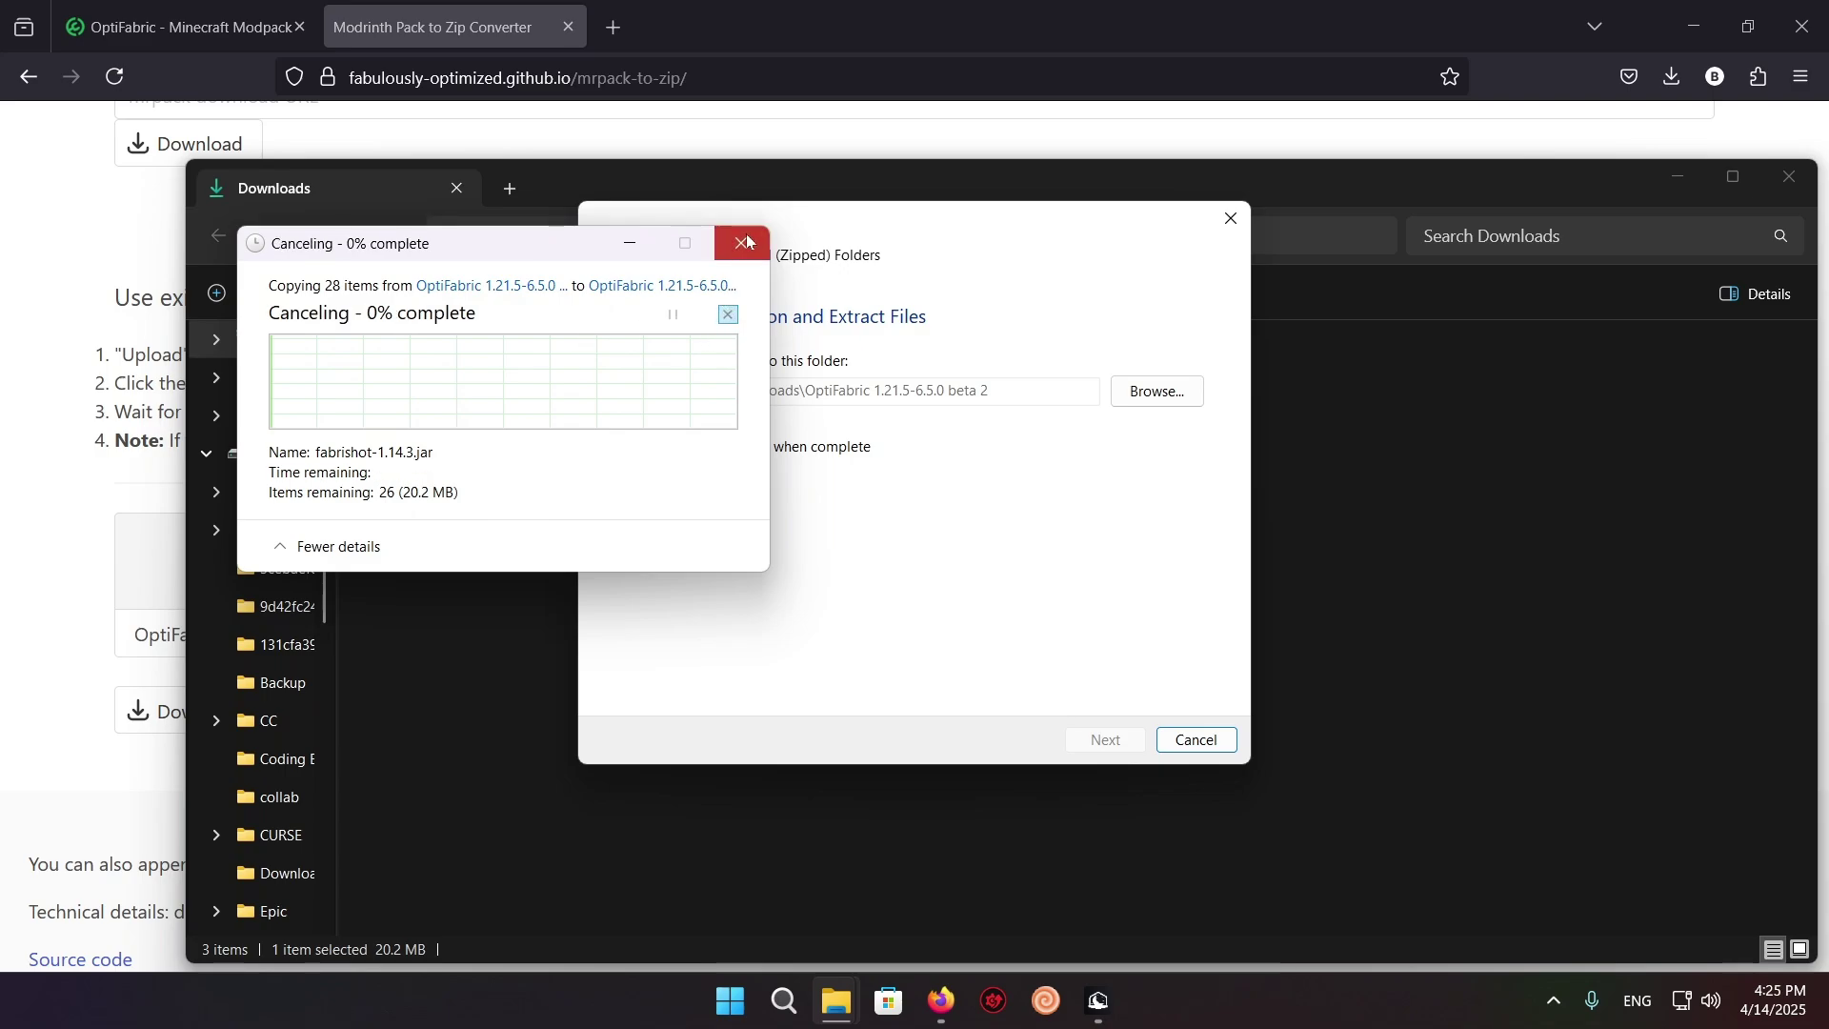
pyautogui.click(1233, 228)
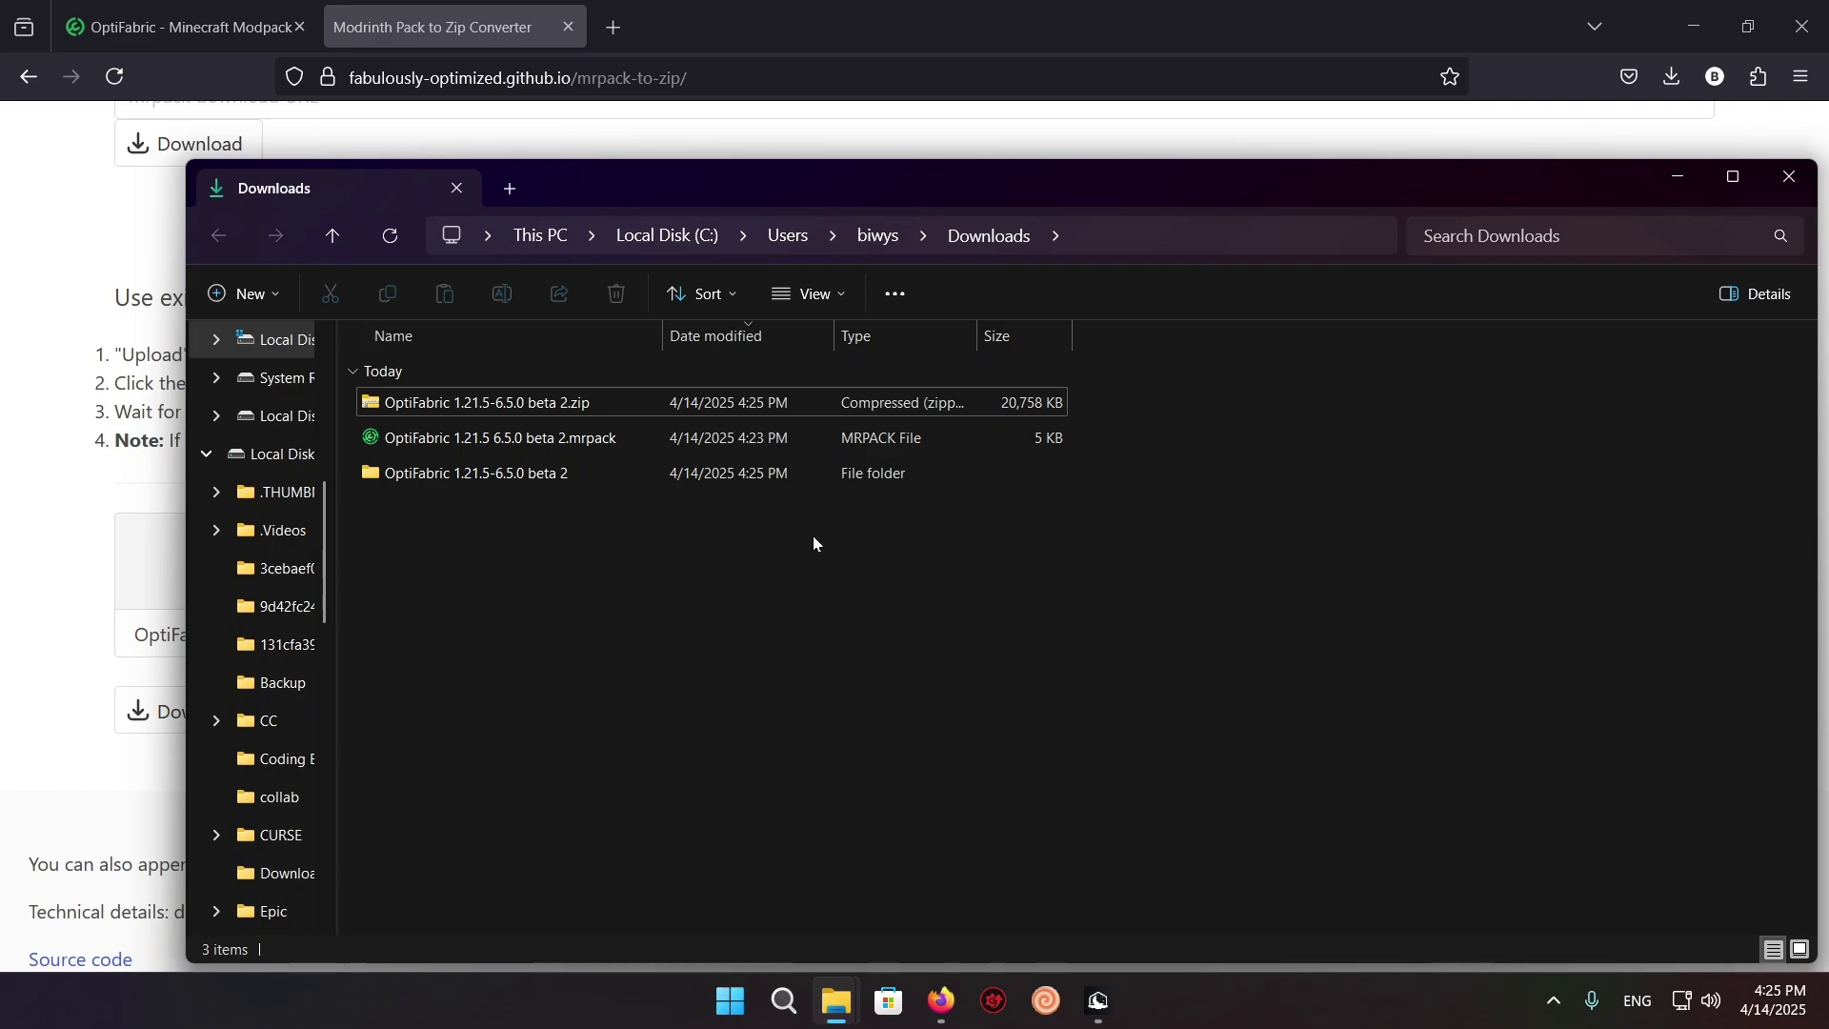
# Step: Select and copy all 25 mod jars from the extracted pack's mods folder
pyautogui.doubleClick(538, 472)
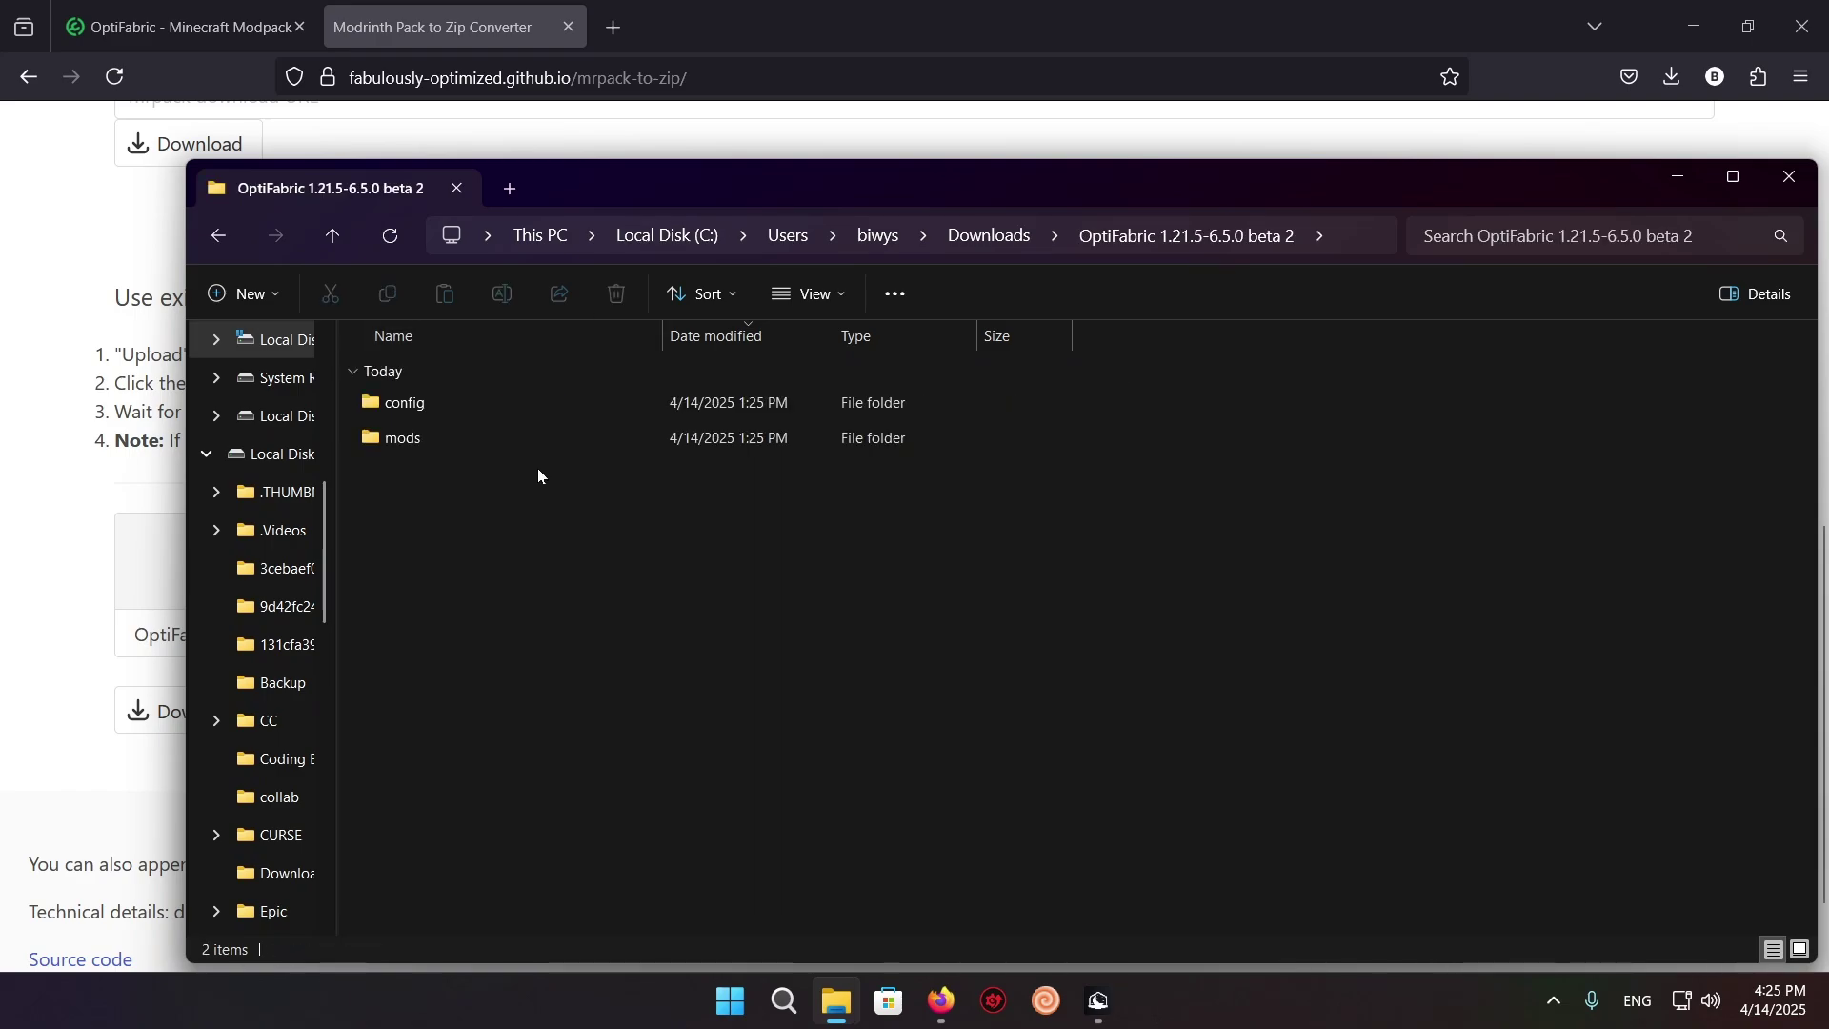
pyautogui.doubleClick(449, 429)
pyautogui.scroll(-3, 452, 427)
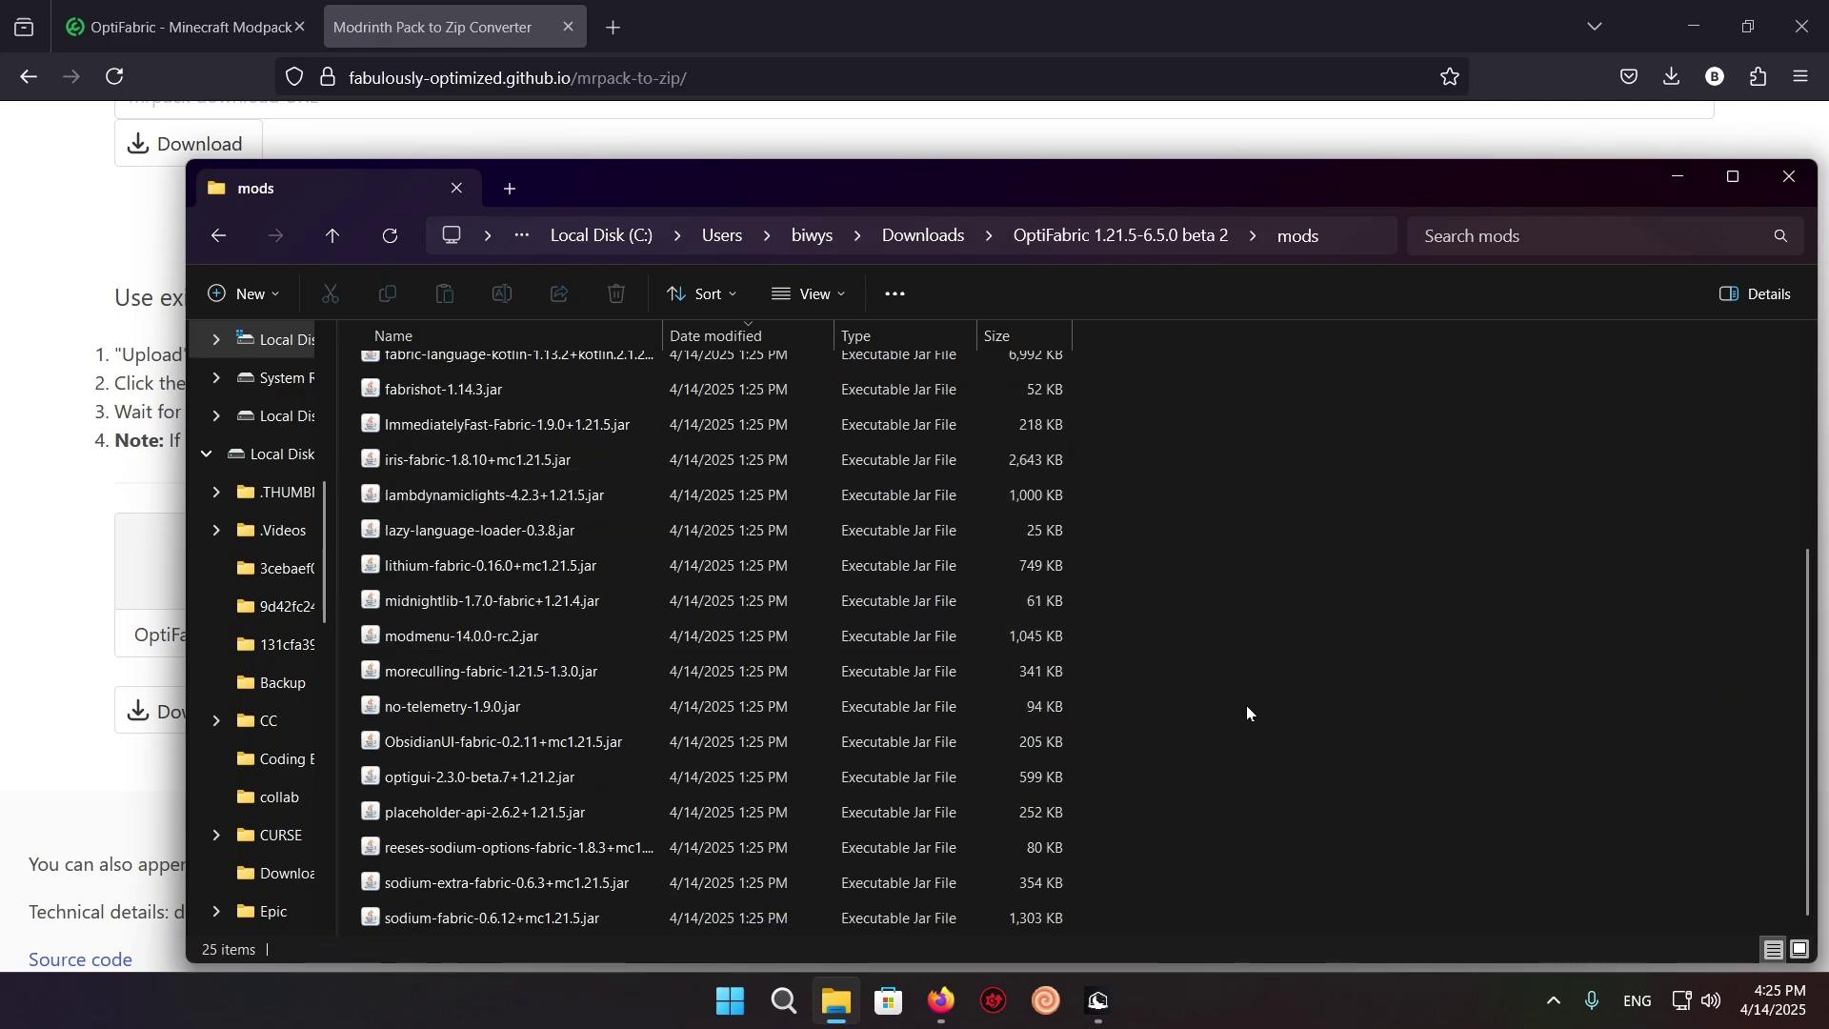
pyautogui.hotkey('ctrl', 'a')
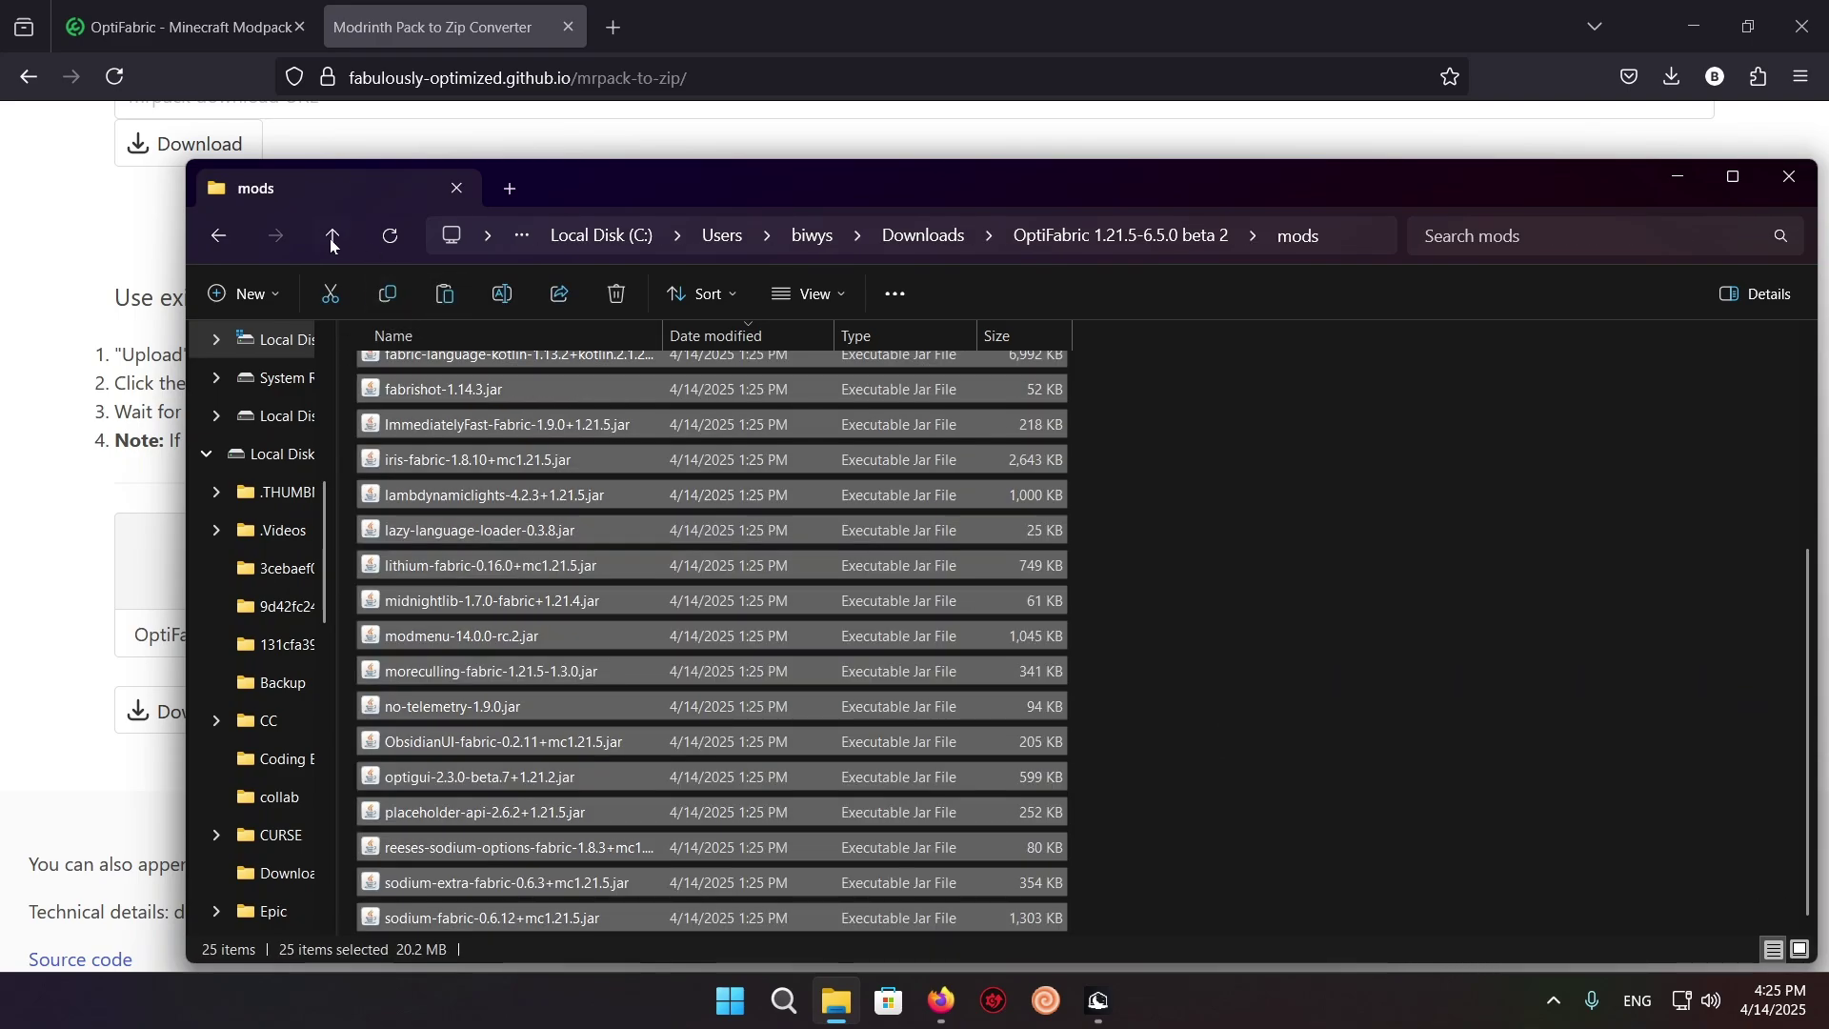
pyautogui.click(332, 239)
pyautogui.click(1778, 191)
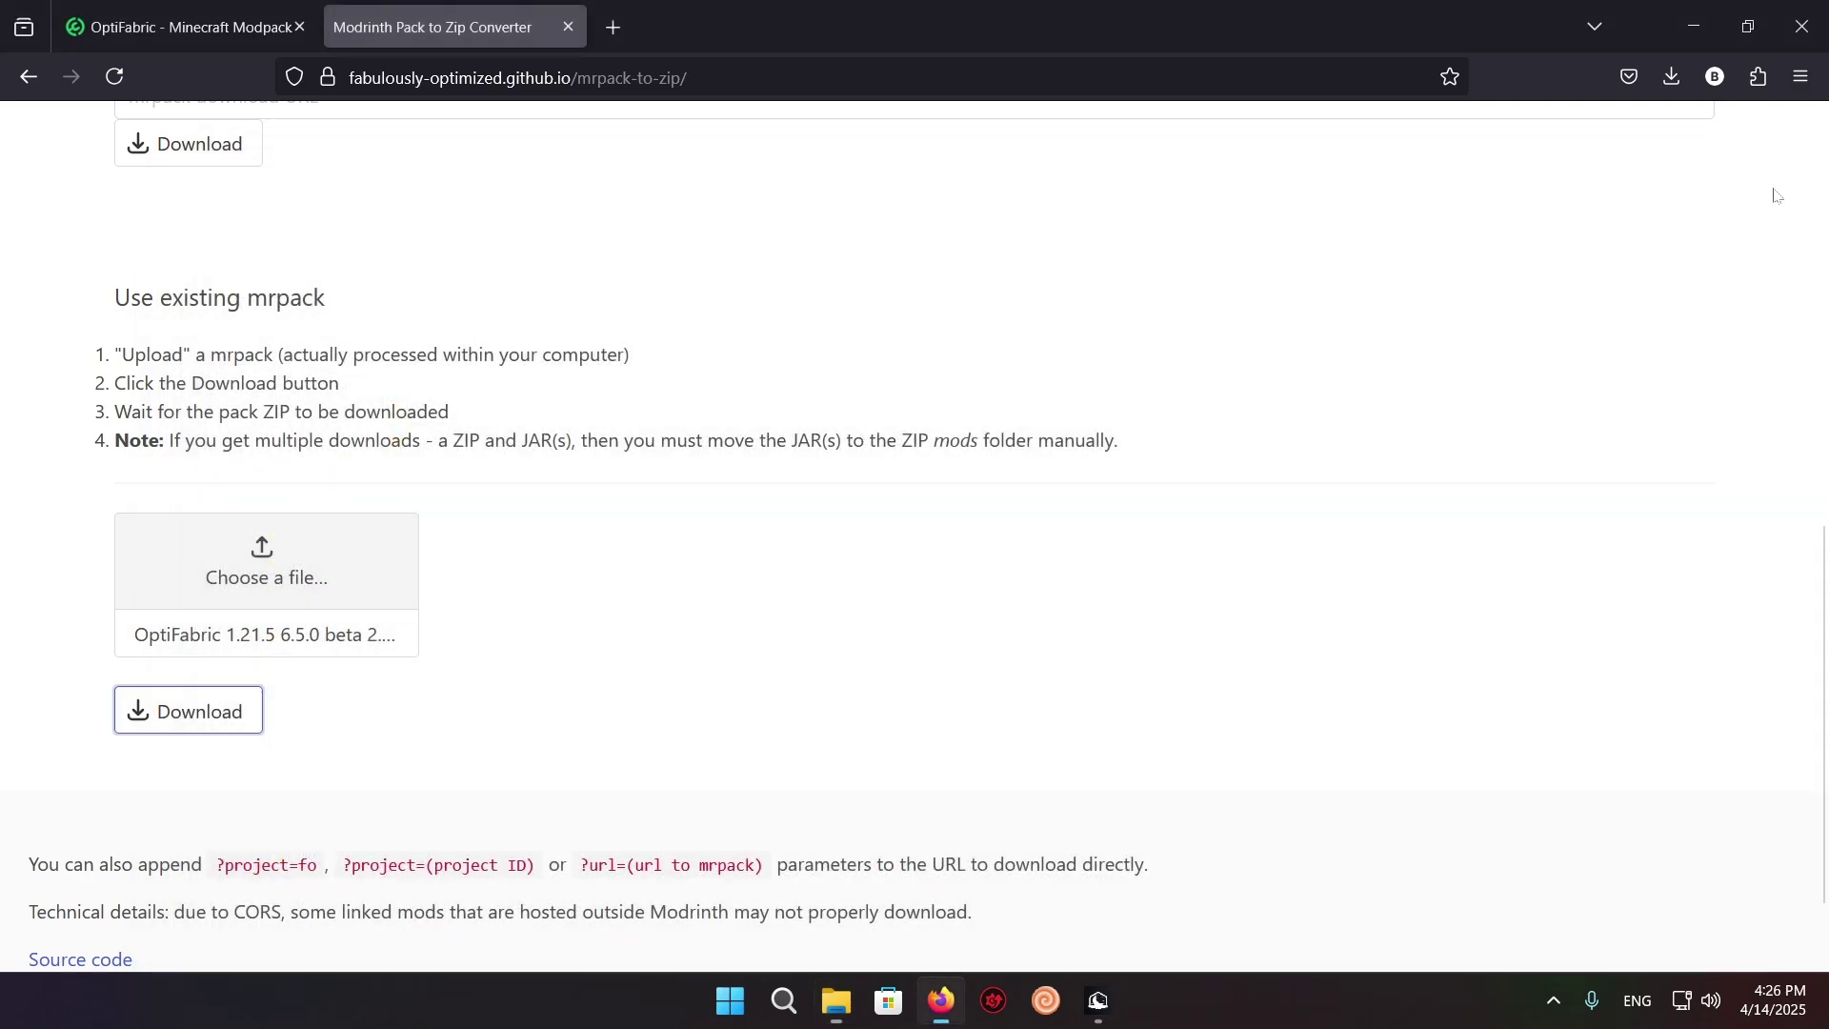
# Step: Paste the jars into .lunarclient\profiles\vanilla\1.21\mods\fabric-1.21.5 and close Explorer
pyautogui.press('super+r')
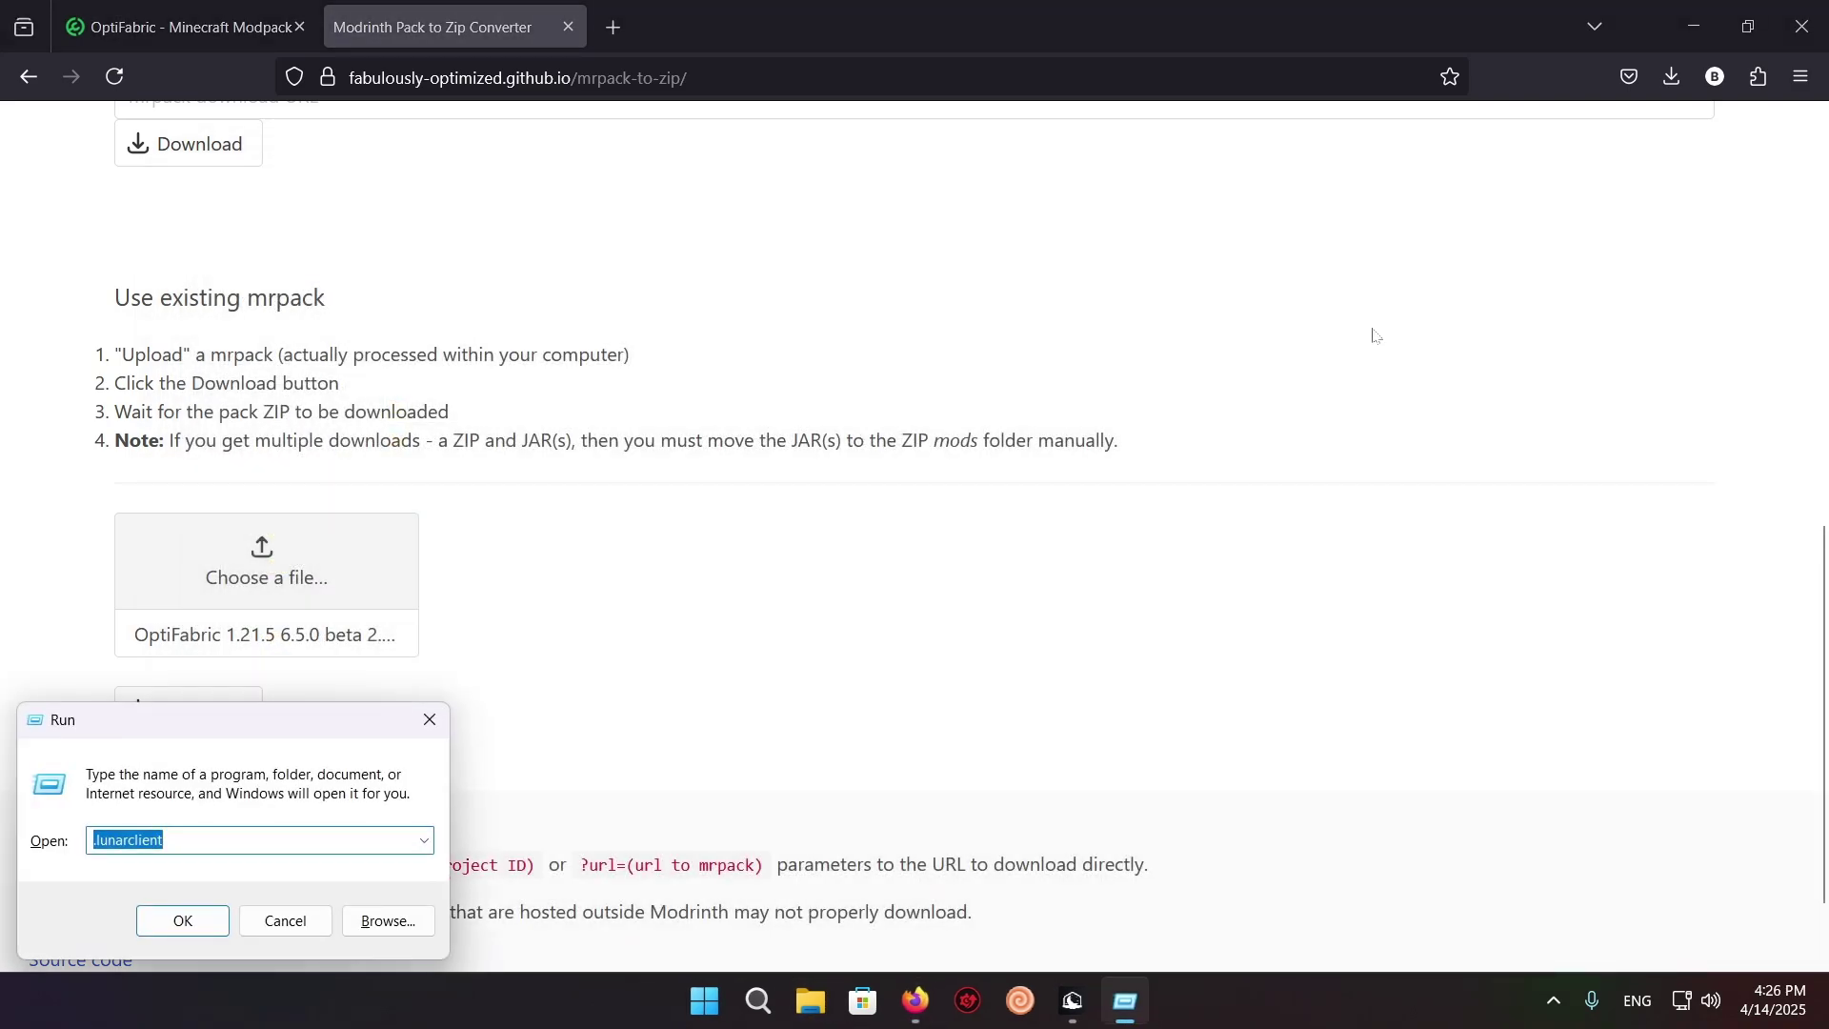
pyautogui.click(181, 921)
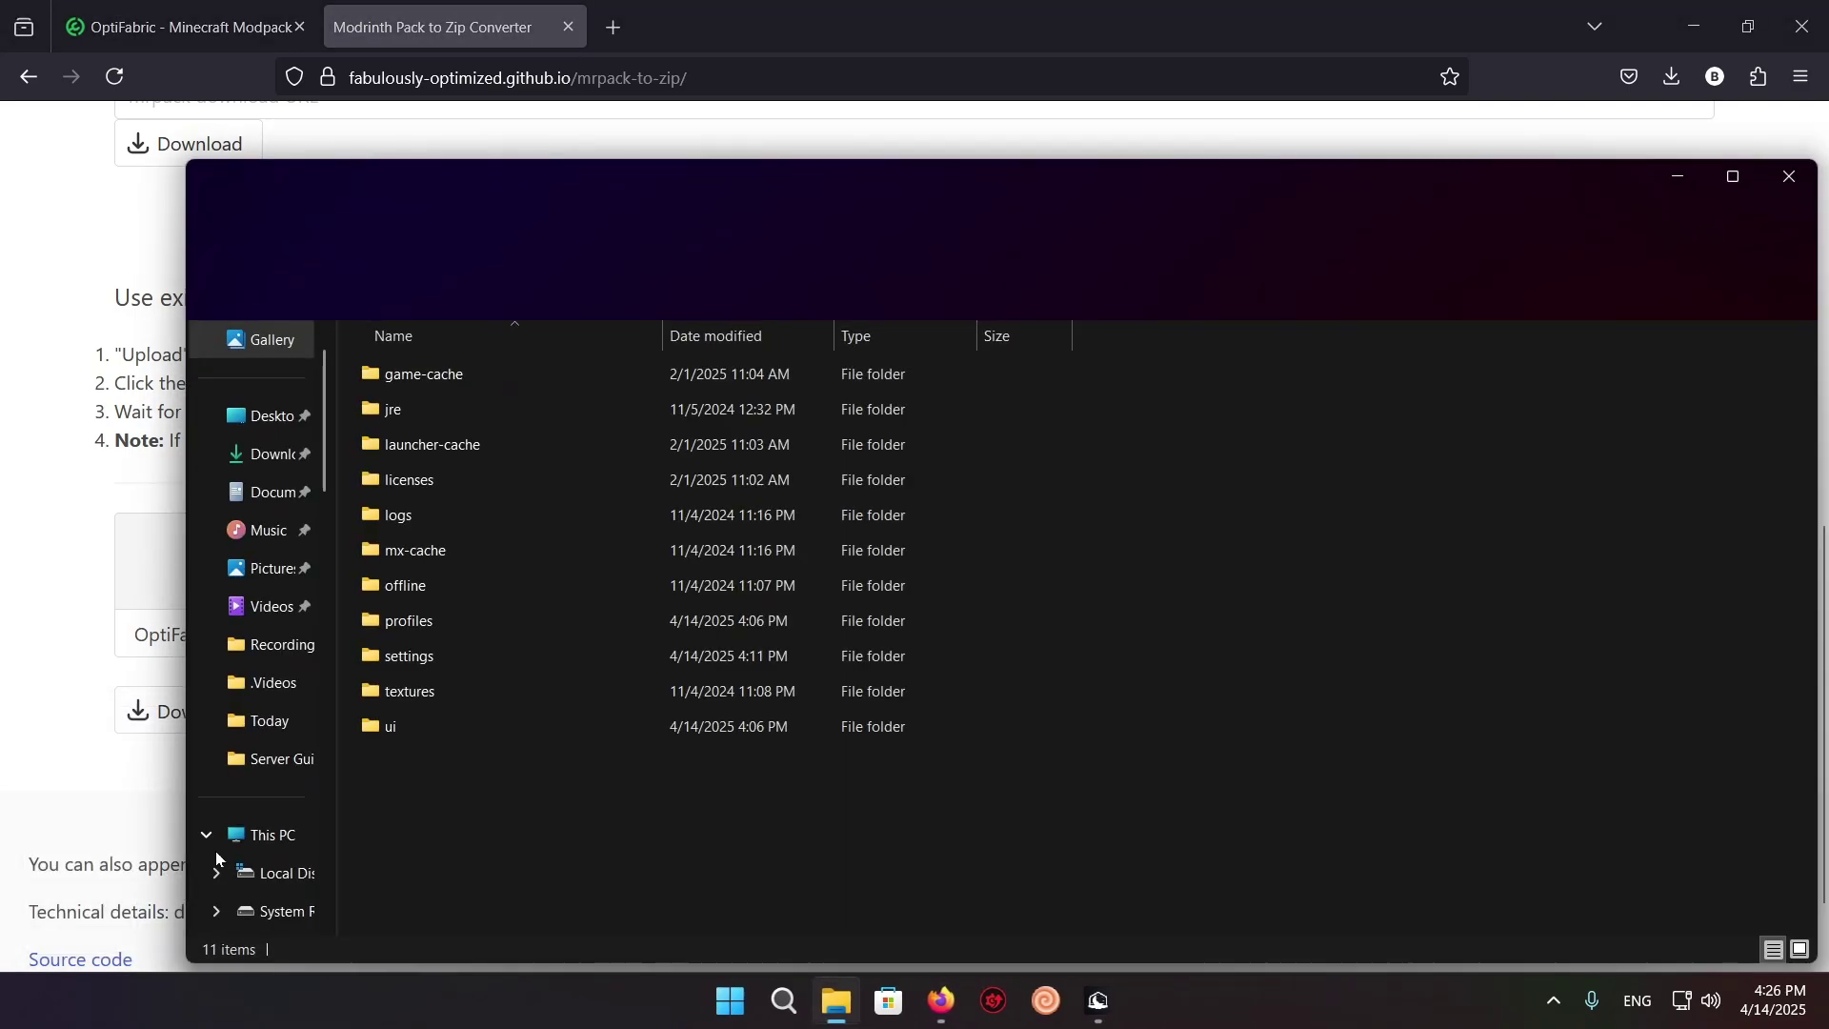
pyautogui.doubleClick(419, 620)
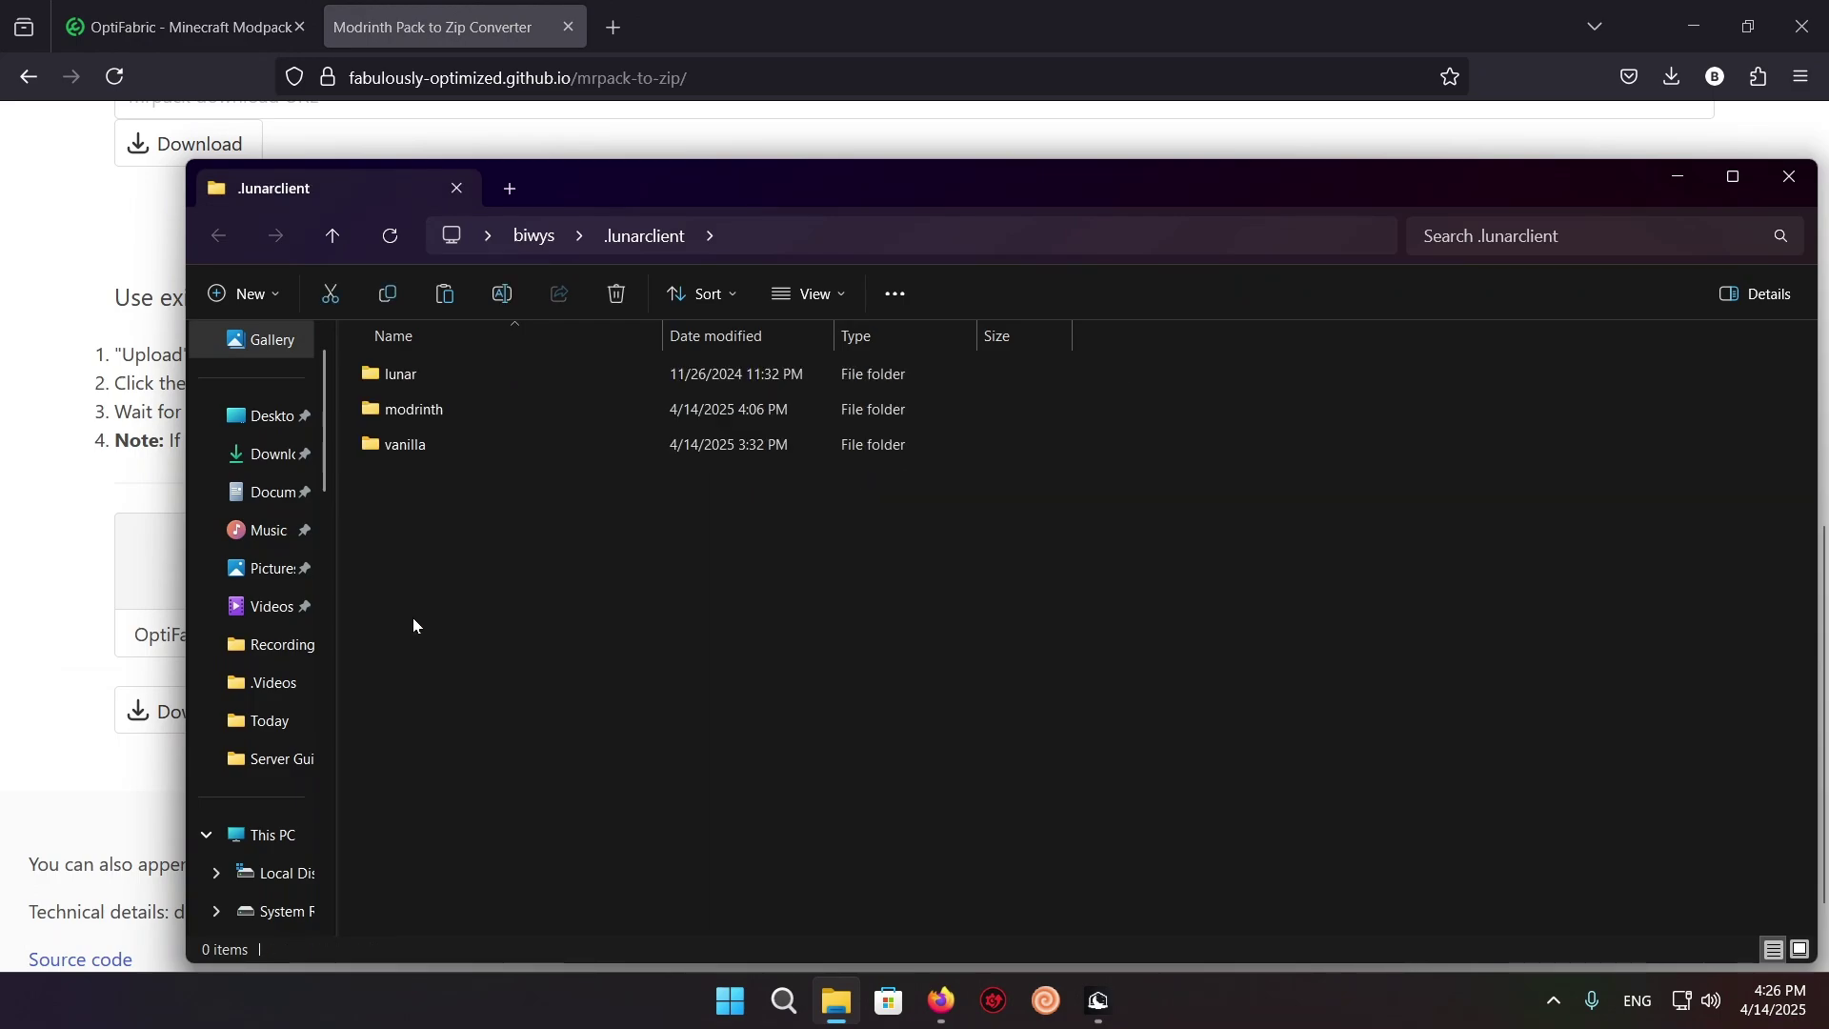
pyautogui.doubleClick(464, 449)
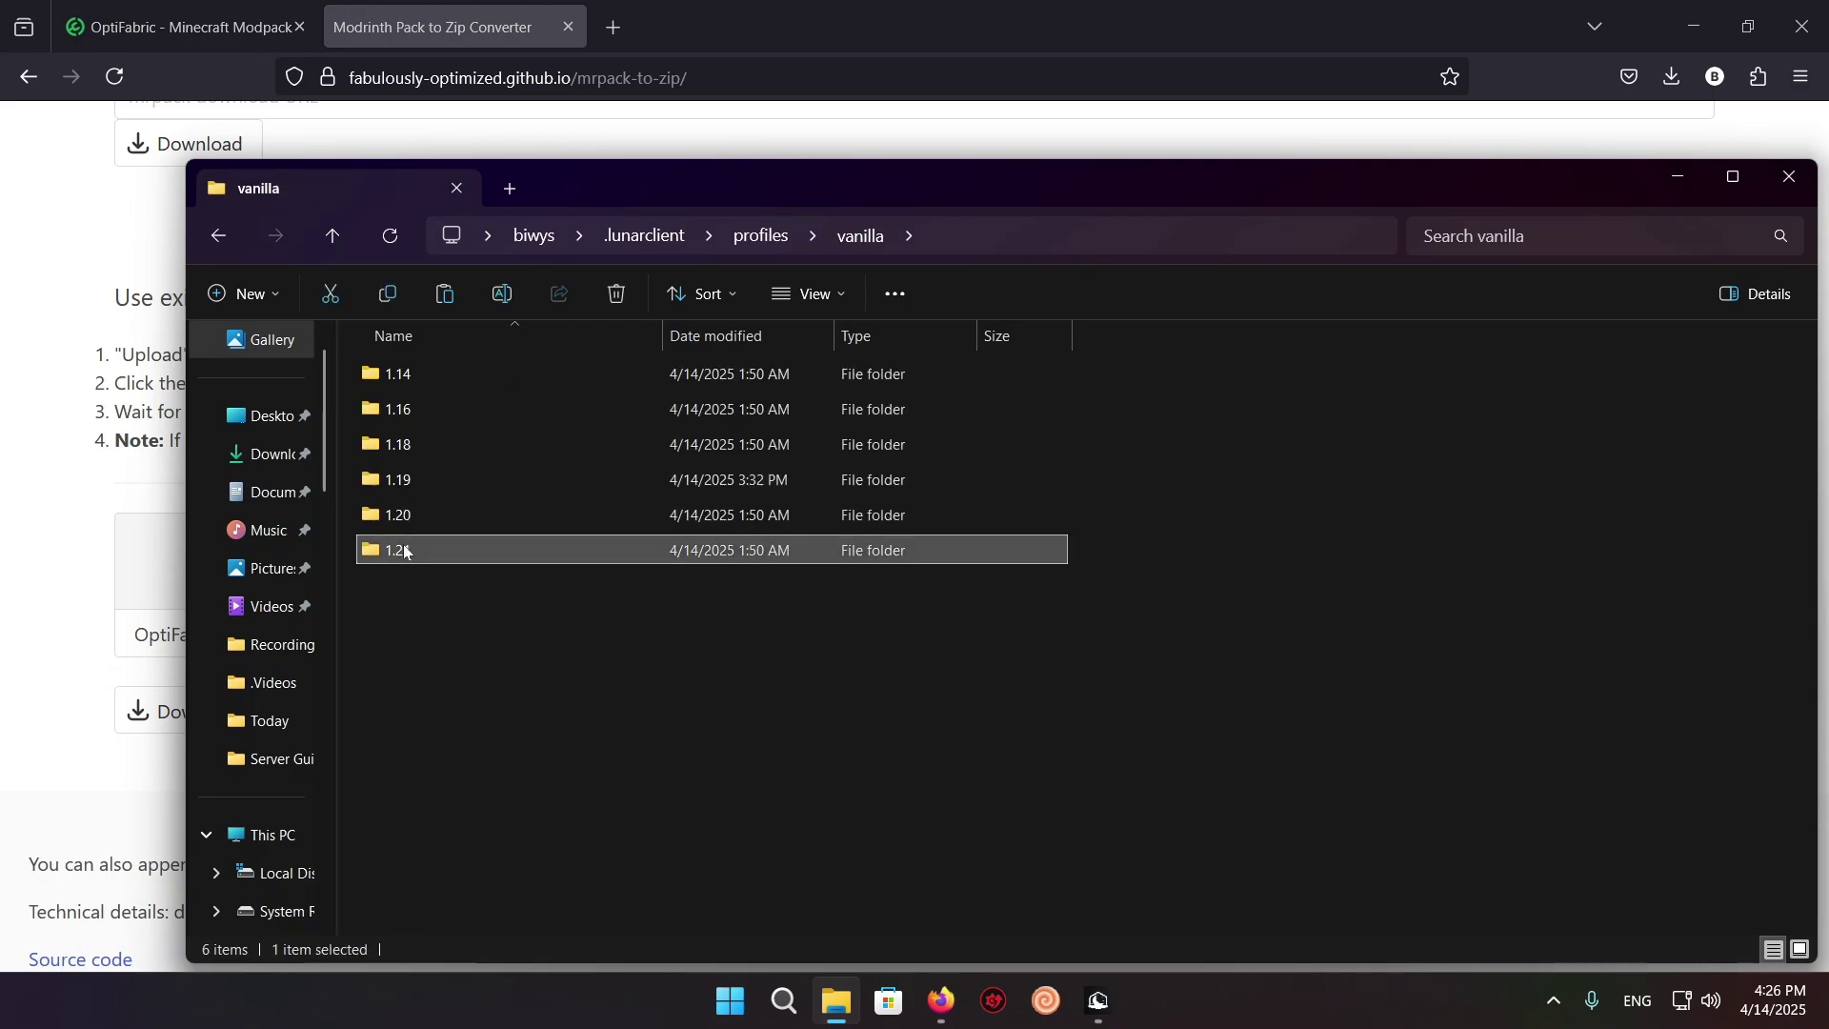
pyautogui.doubleClick(393, 546)
pyautogui.doubleClick(423, 381)
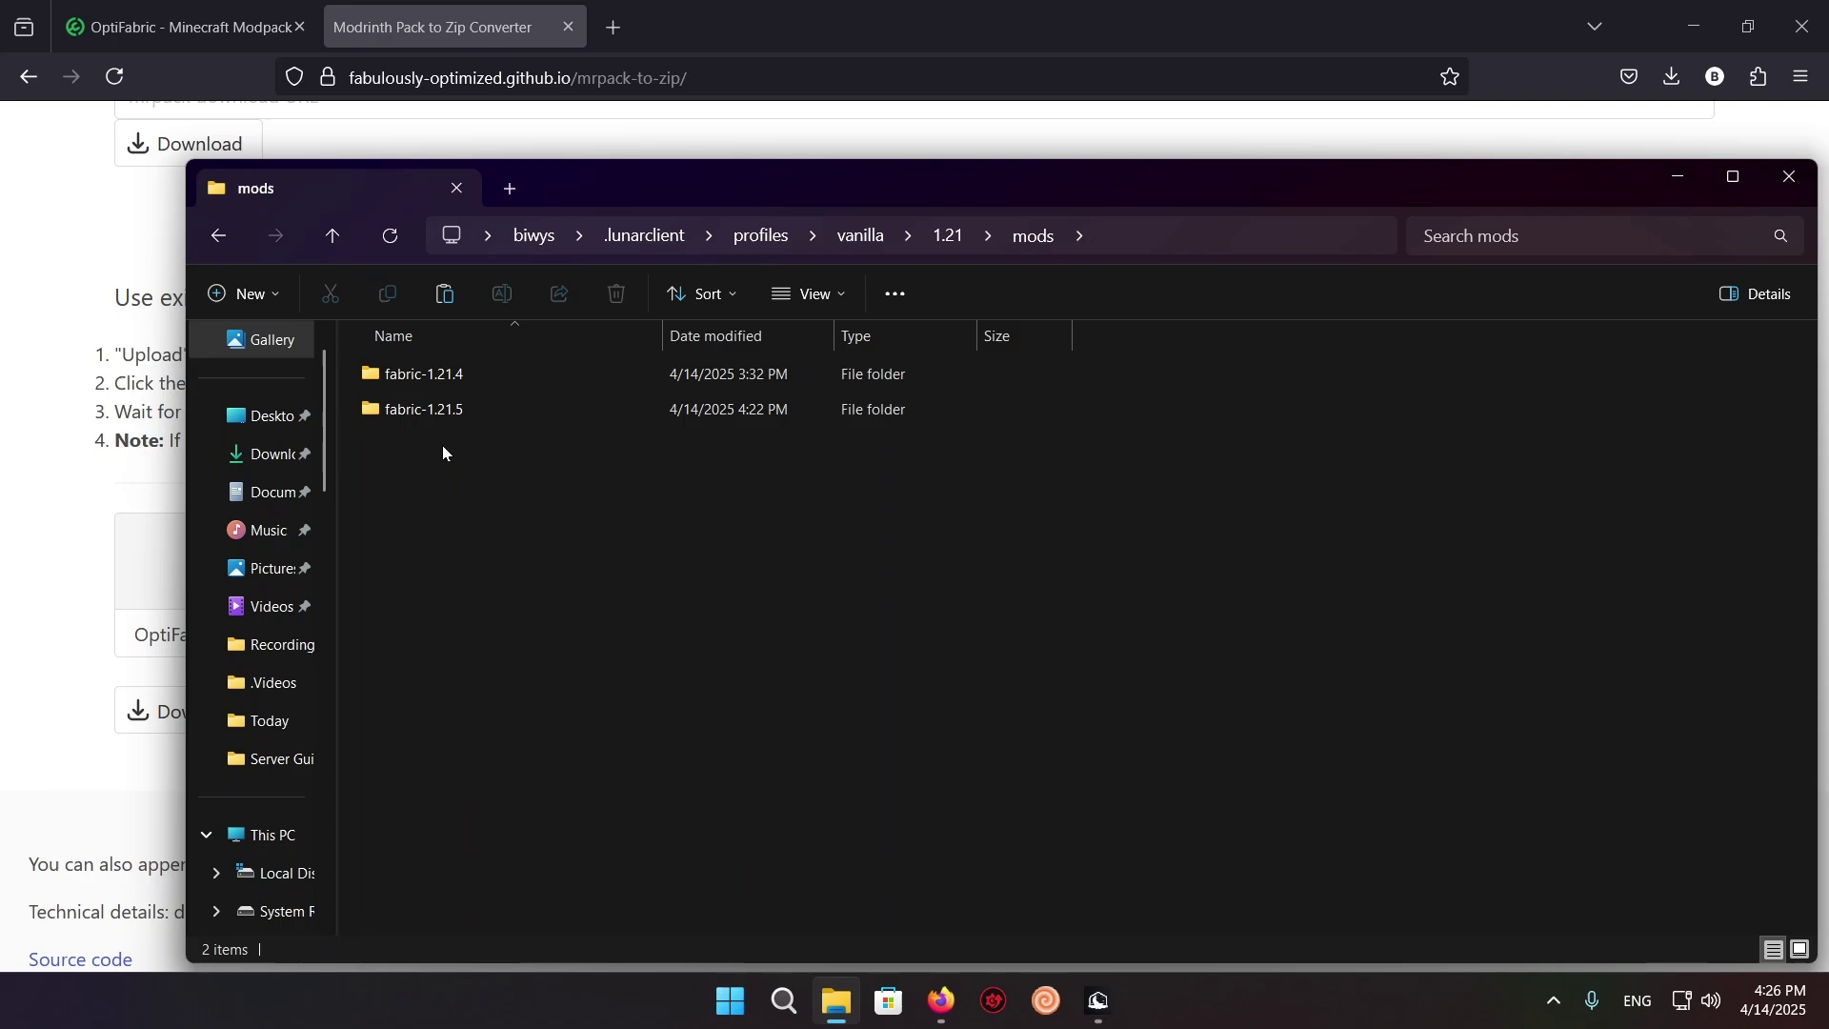
pyautogui.click(443, 410)
pyautogui.doubleClick(444, 415)
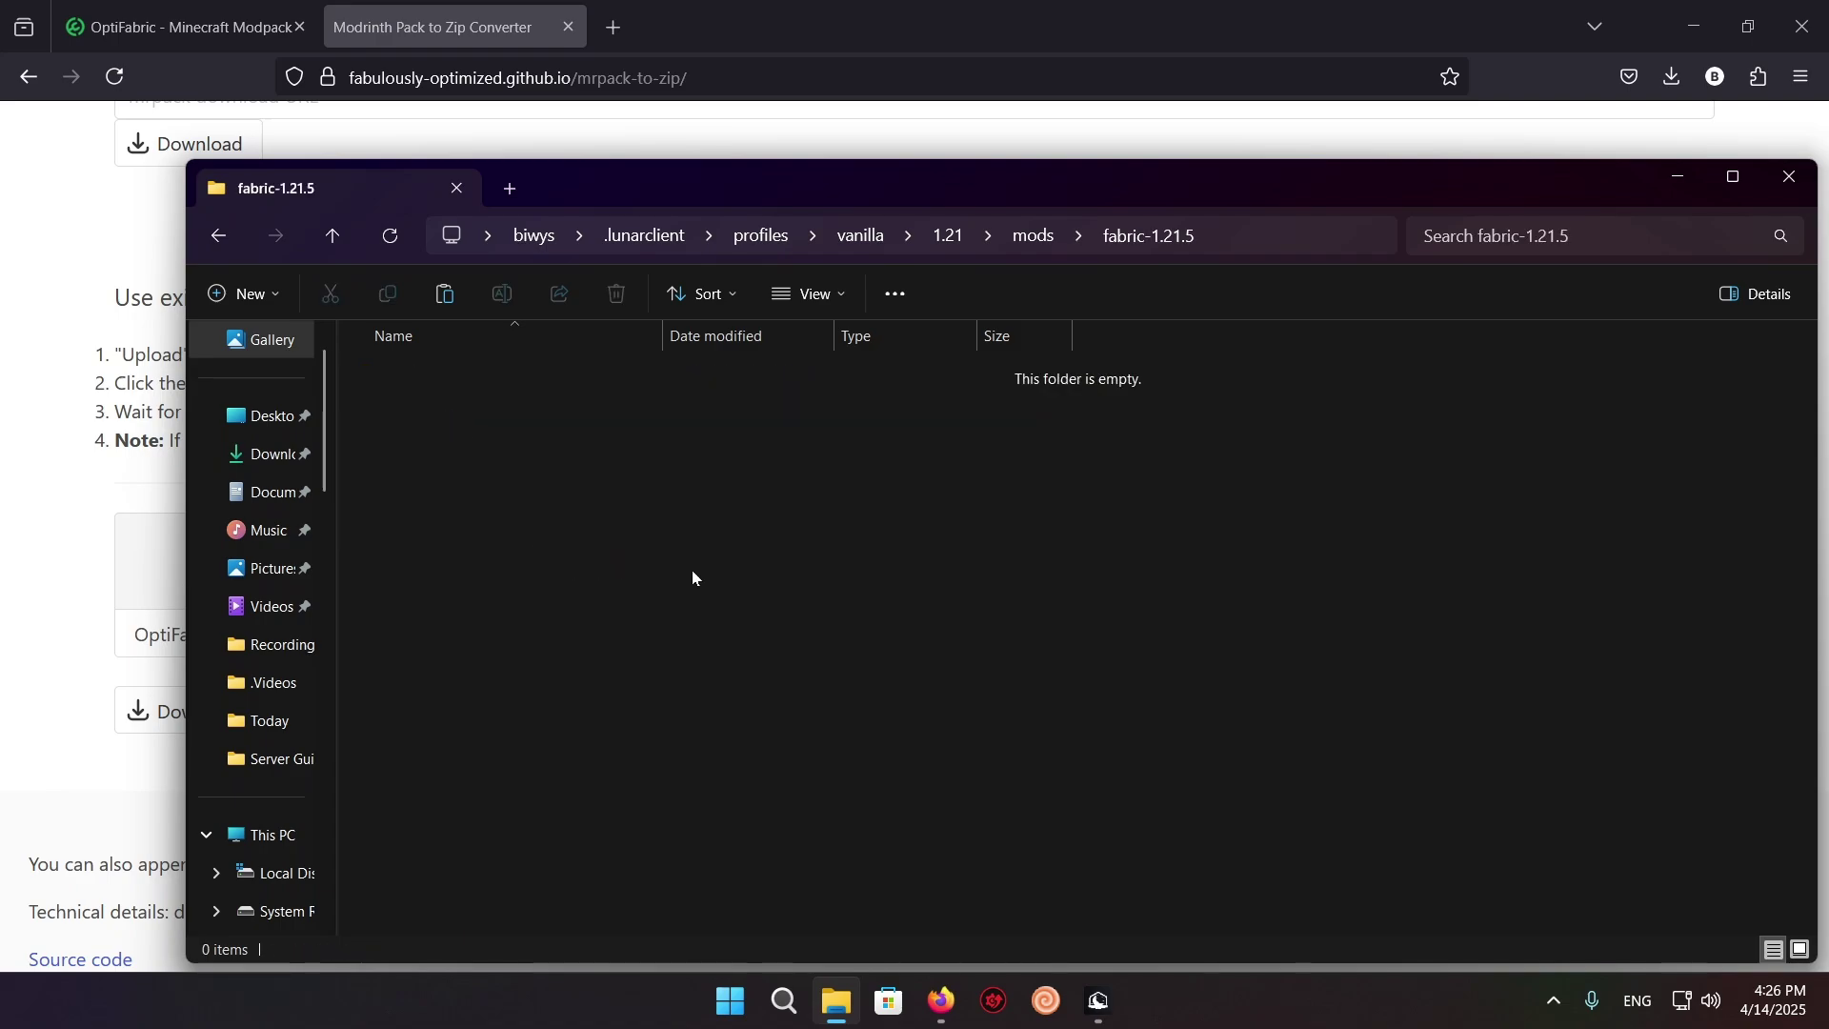
pyautogui.hotkey('ctrl', 'v')
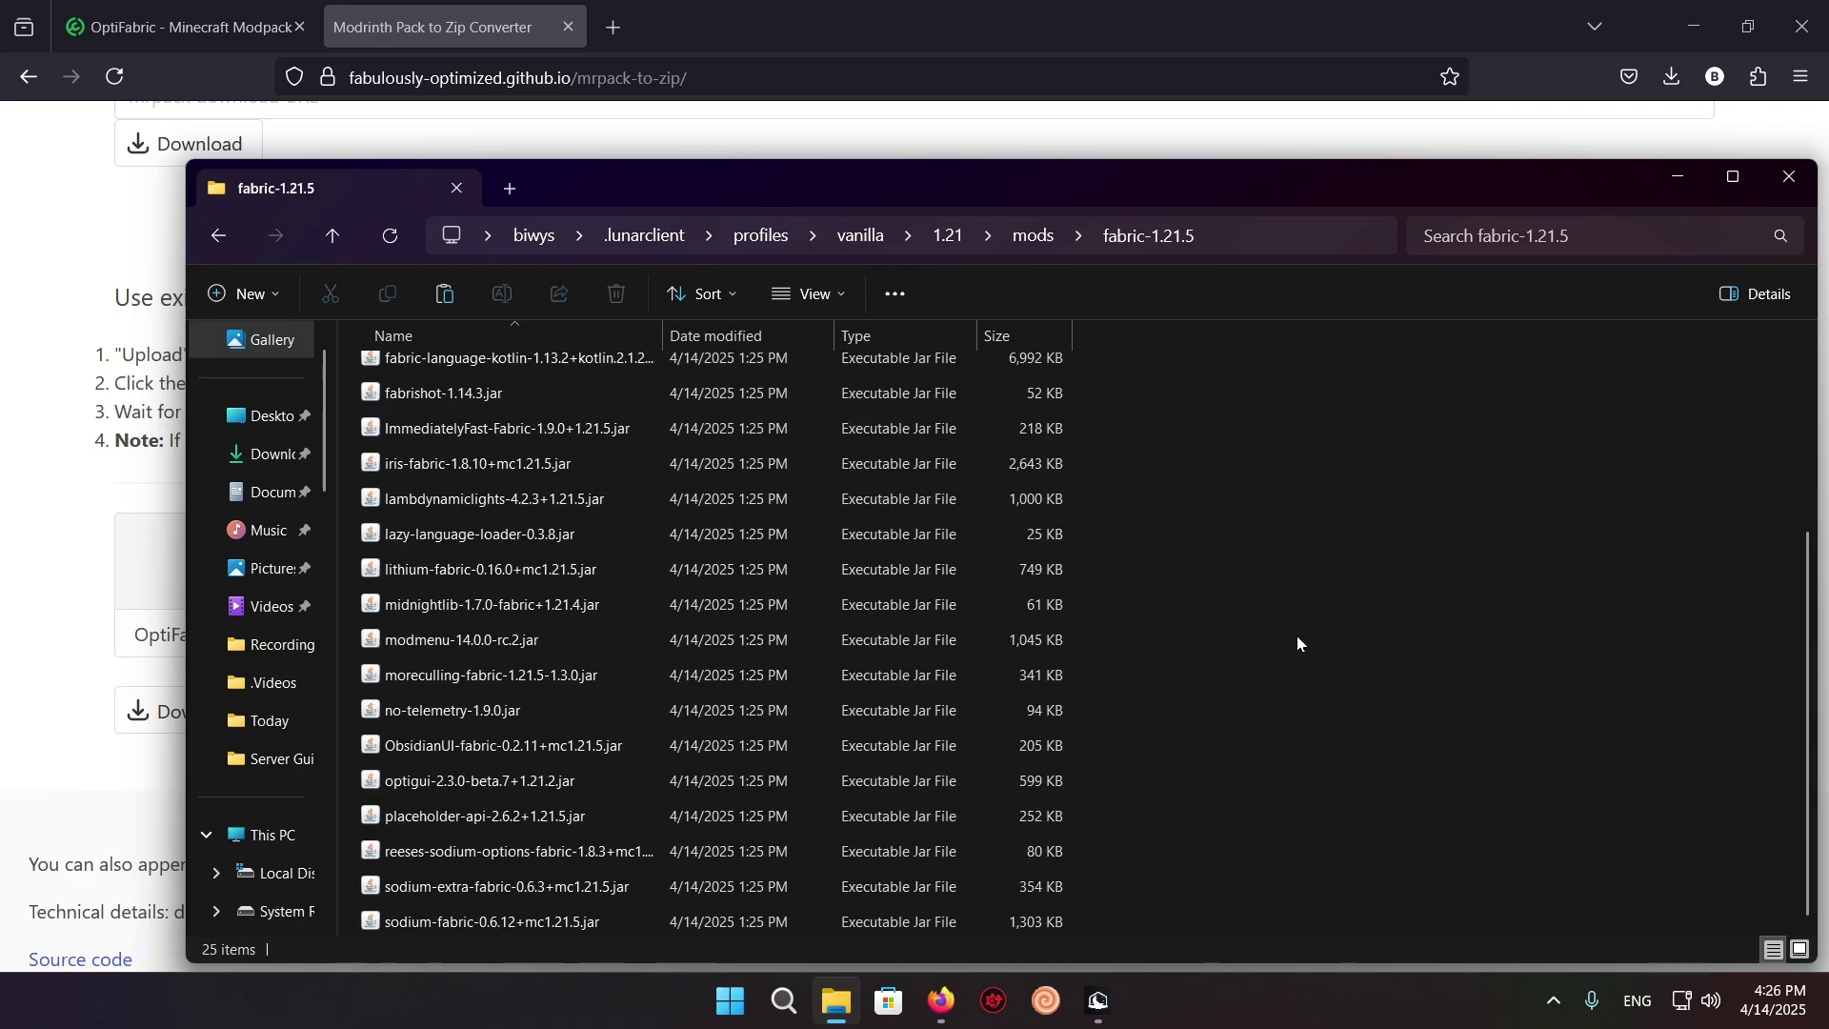
pyautogui.click(1789, 176)
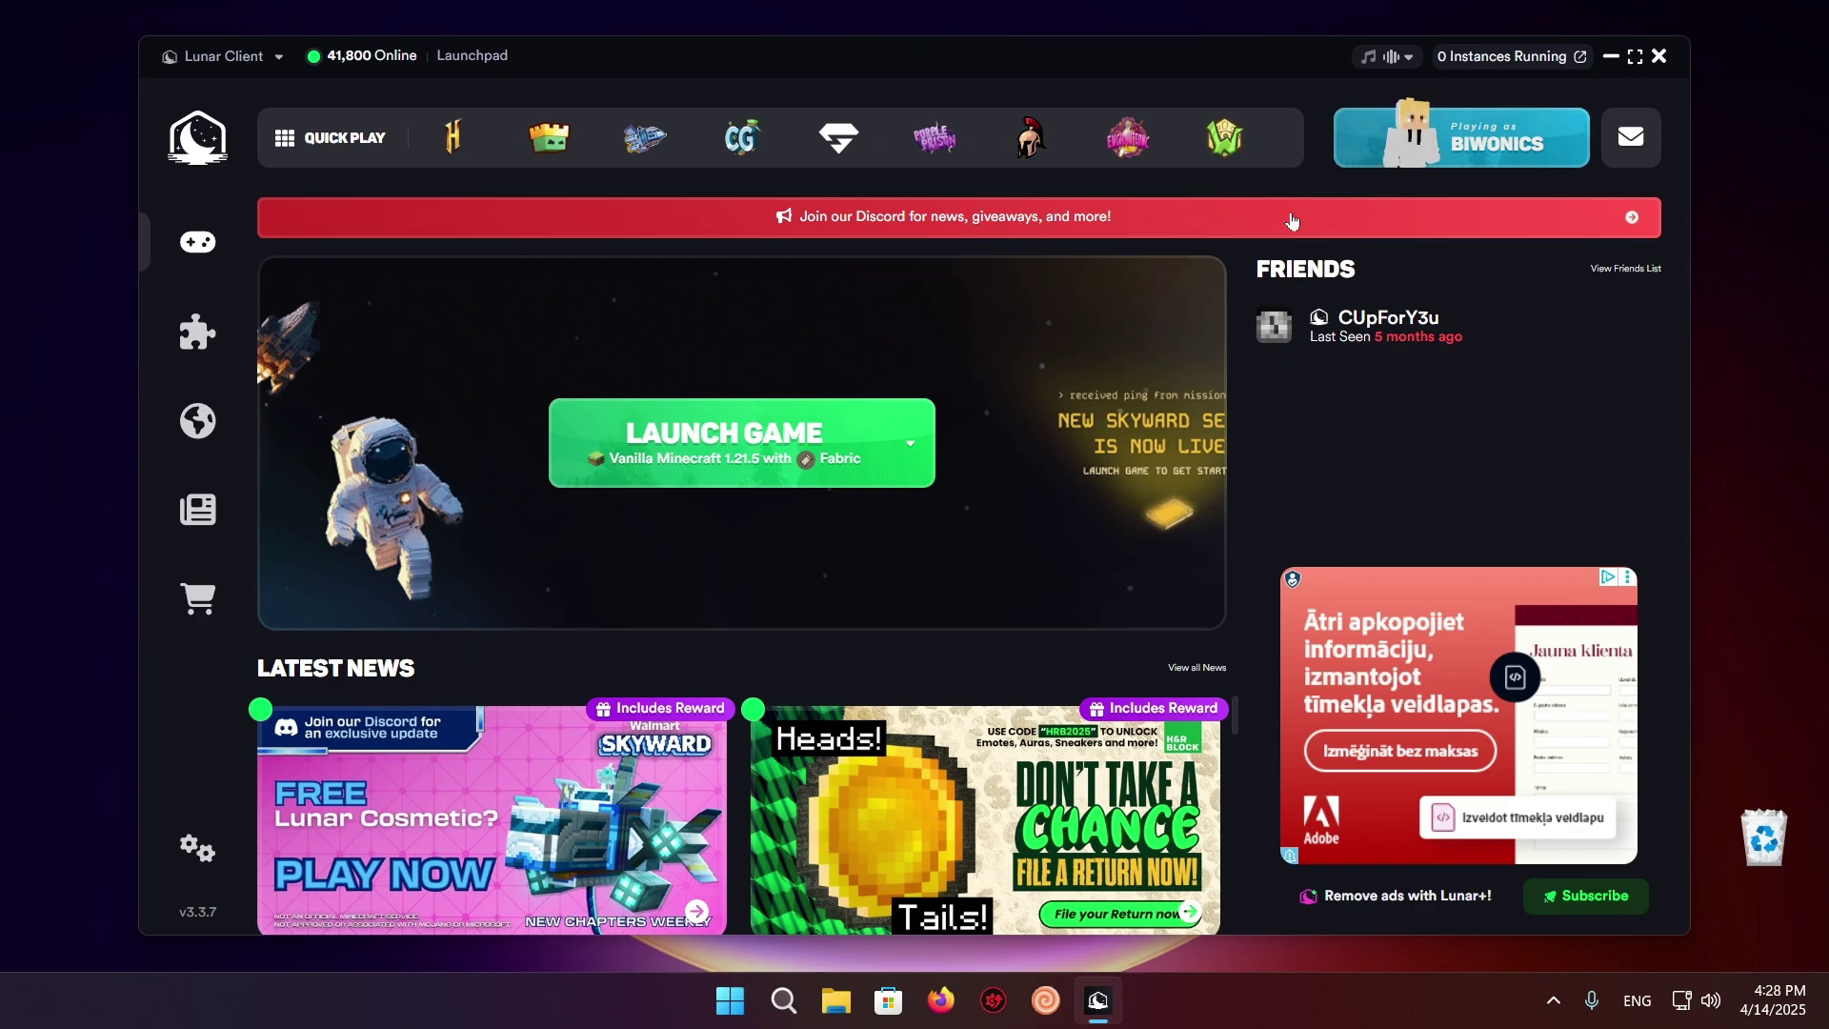
# Step: Launch Vanilla 1.21.5 Fabric from Lunar Client to the title screen with 104 mods loaded
pyautogui.click(709, 425)
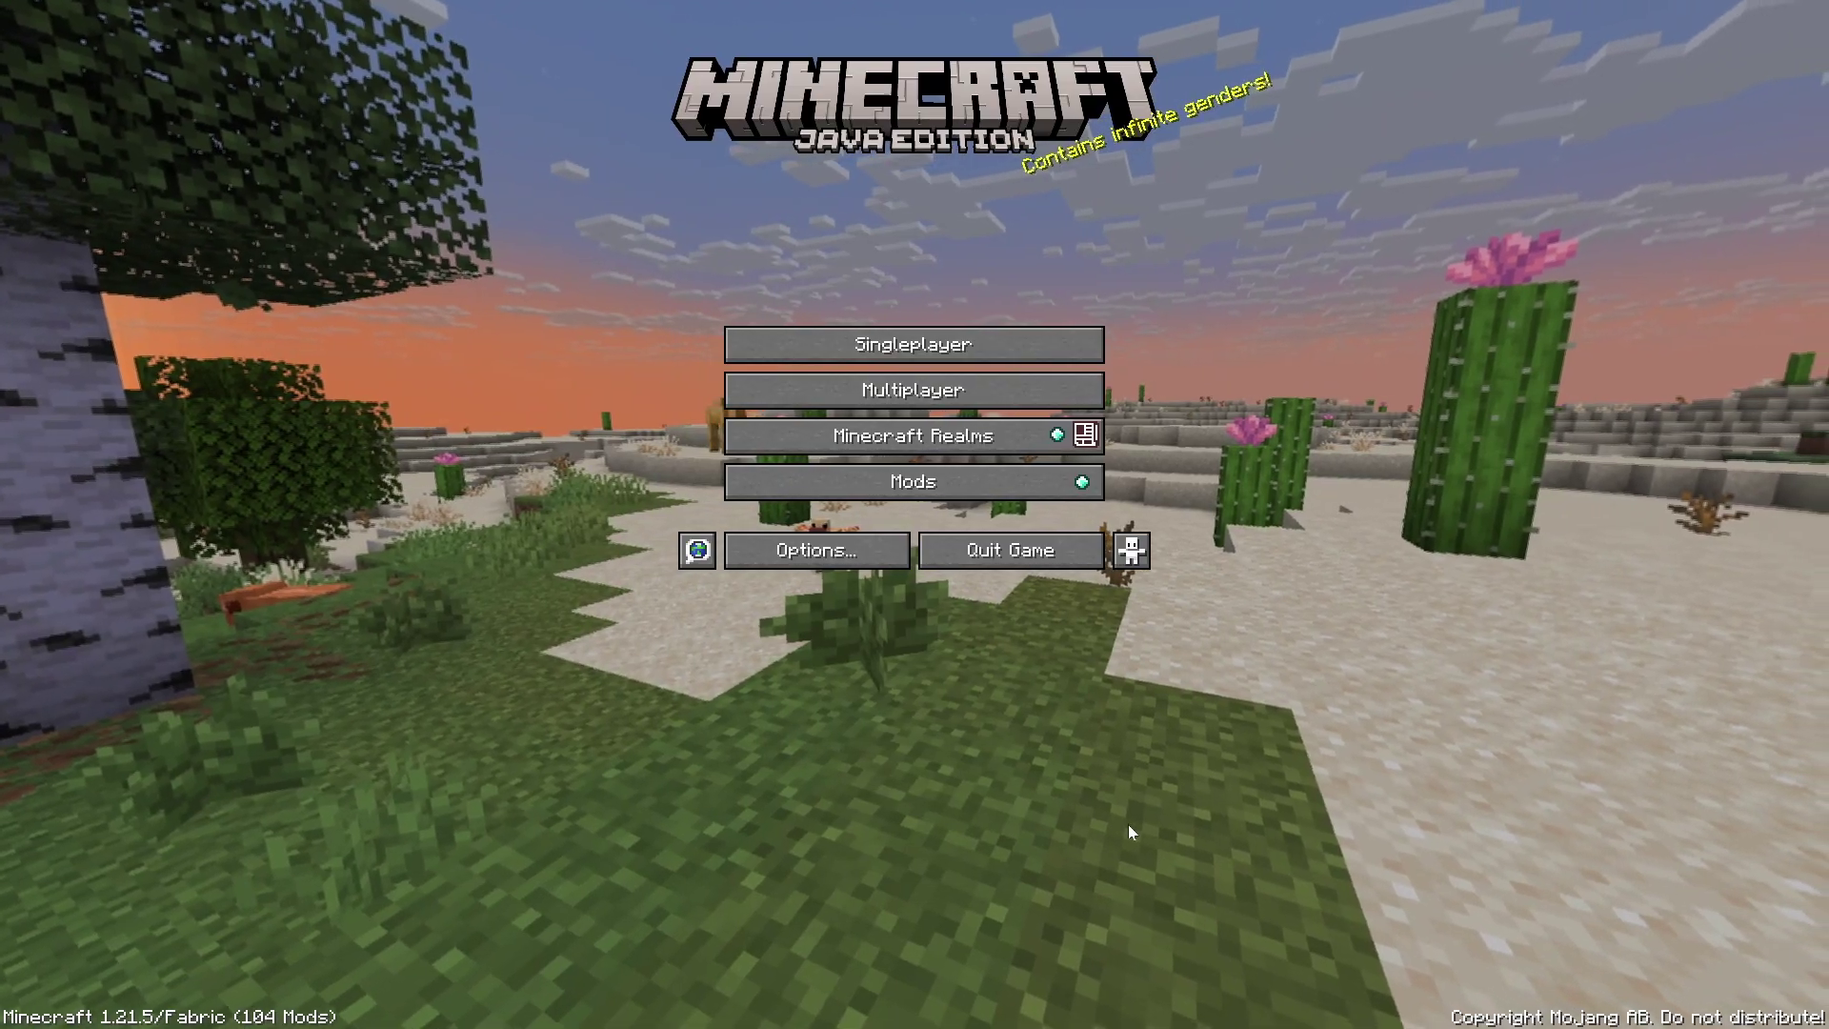
# Step: Open the Mods screen and scroll the 19 installed mods, including Iris, Sodium and Lithium
pyautogui.click(934, 479)
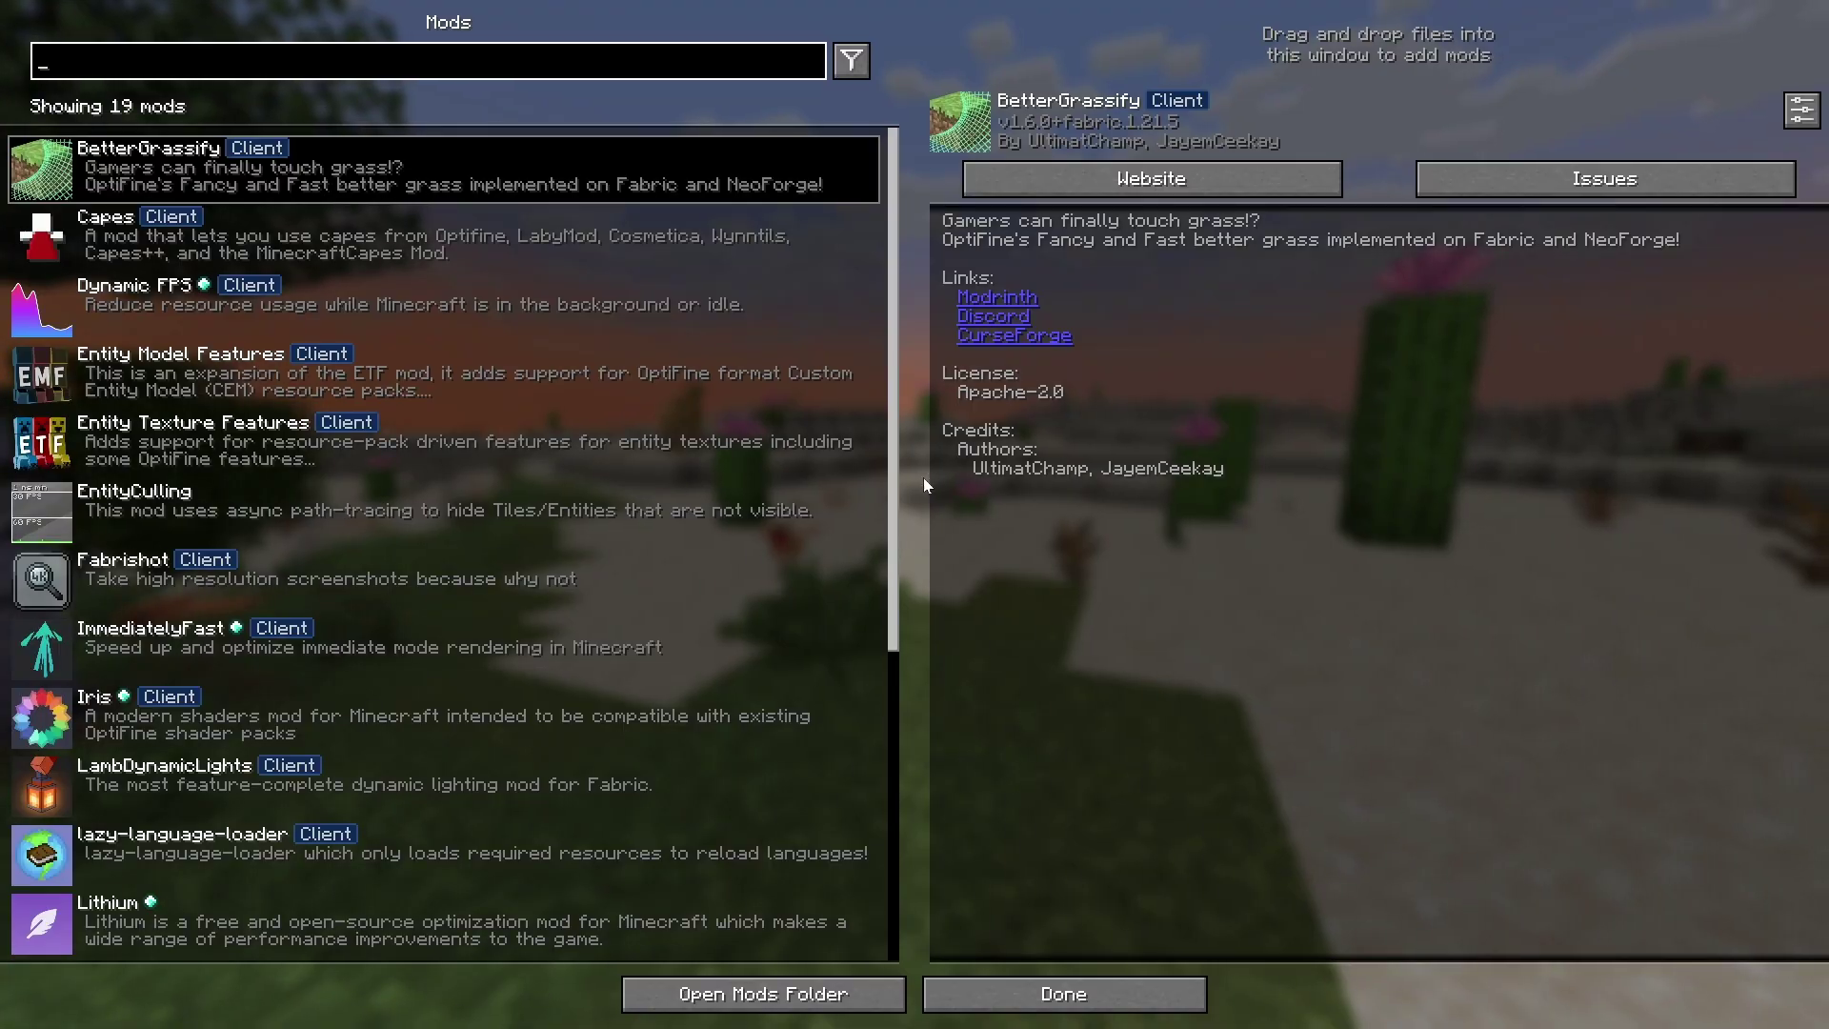
pyautogui.scroll(-5, 391, 270)
pyautogui.scroll(-2, 404, 433)
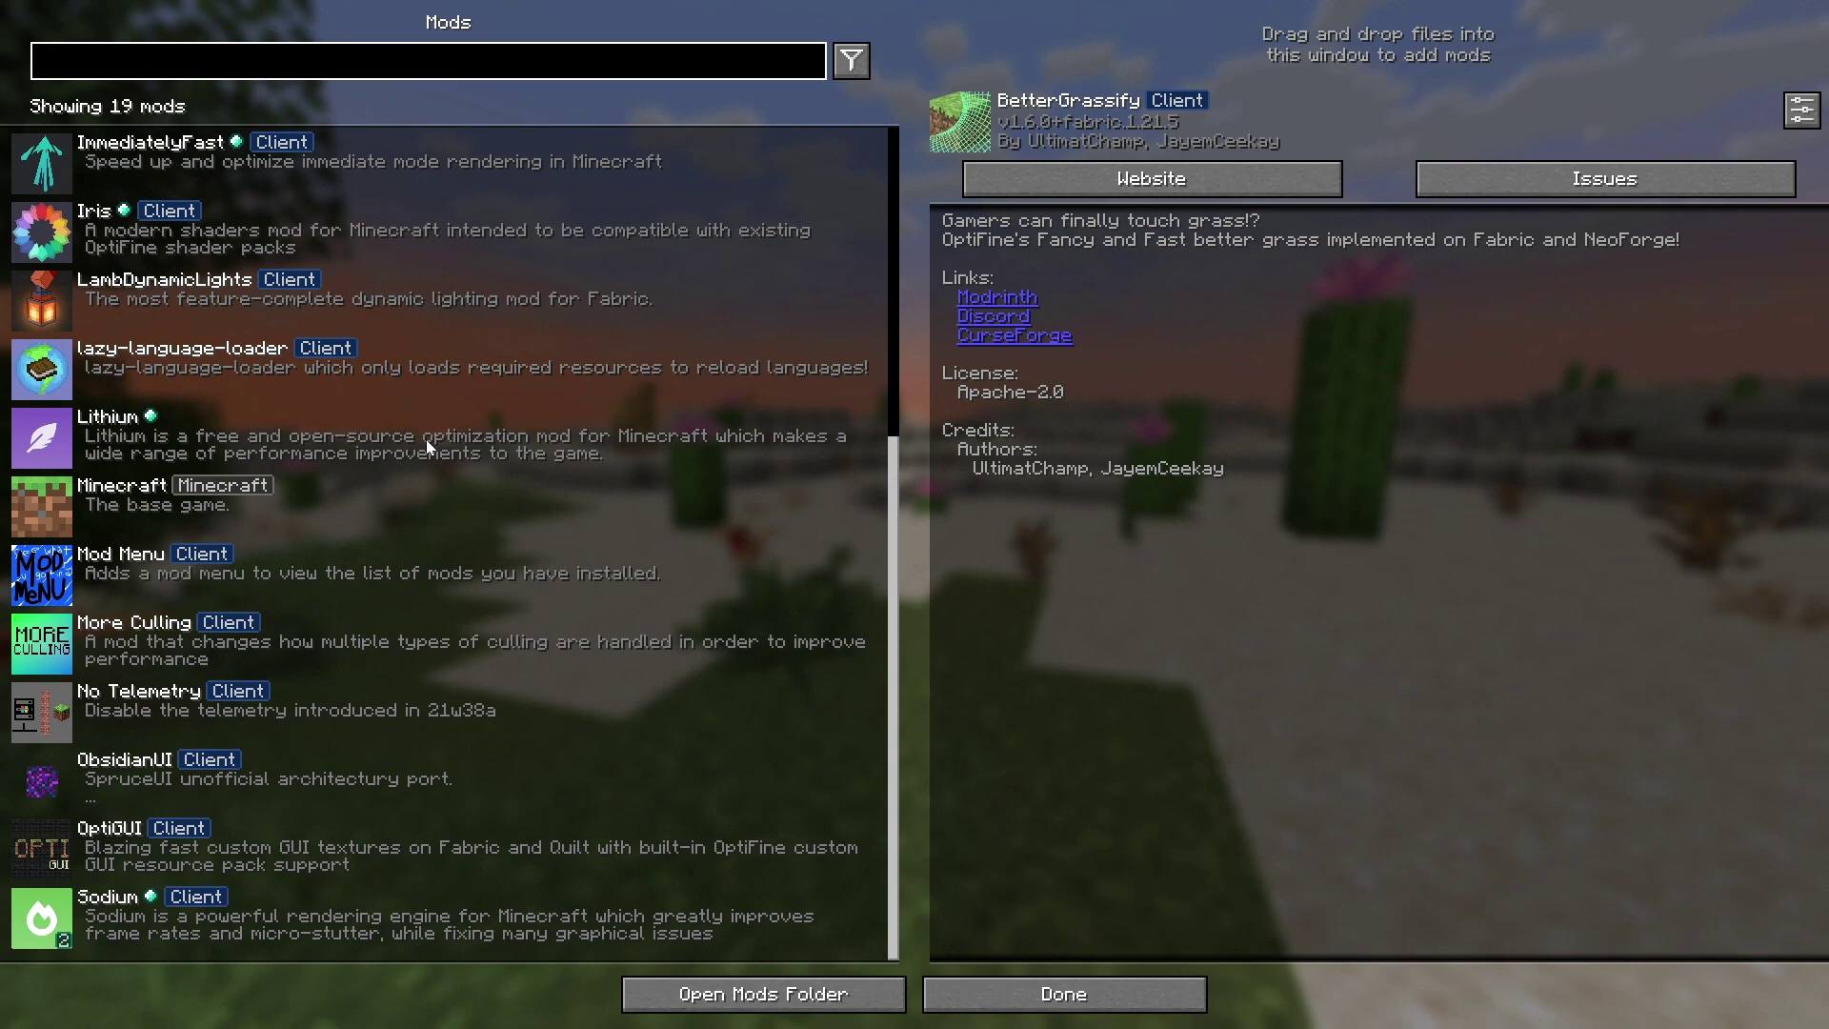
pyautogui.scroll(14, 426, 439)
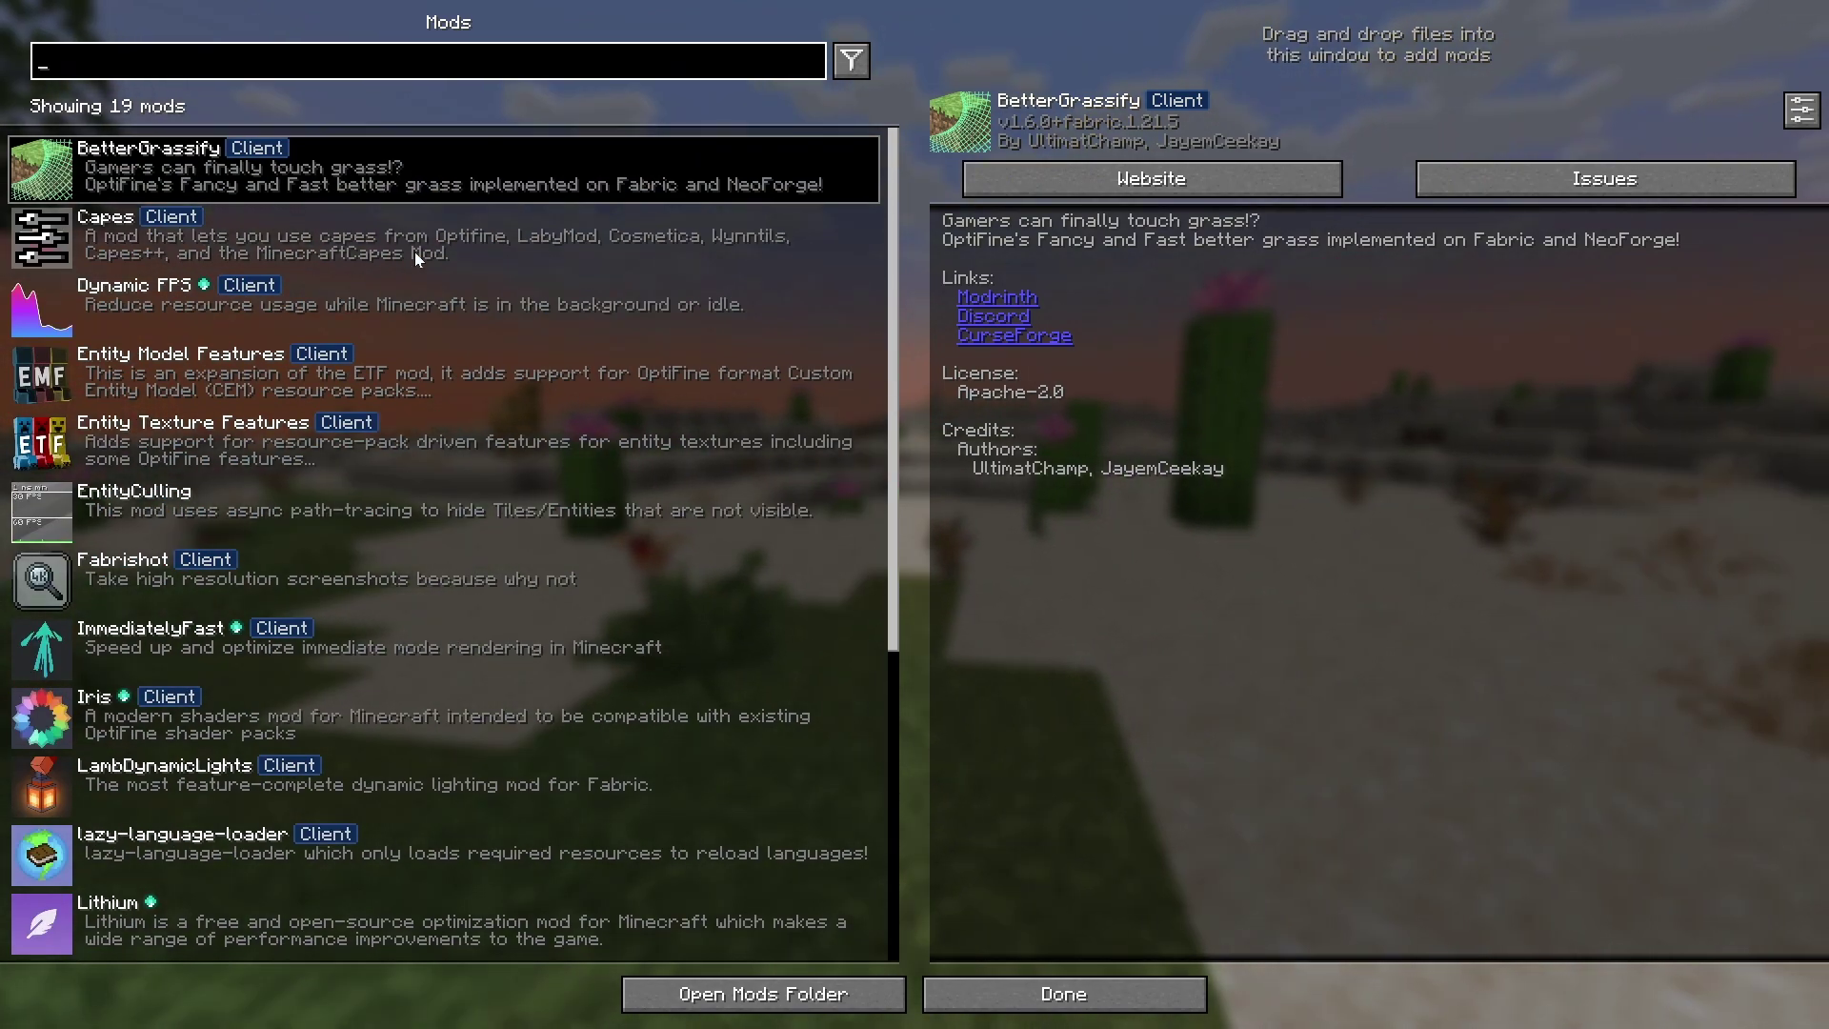